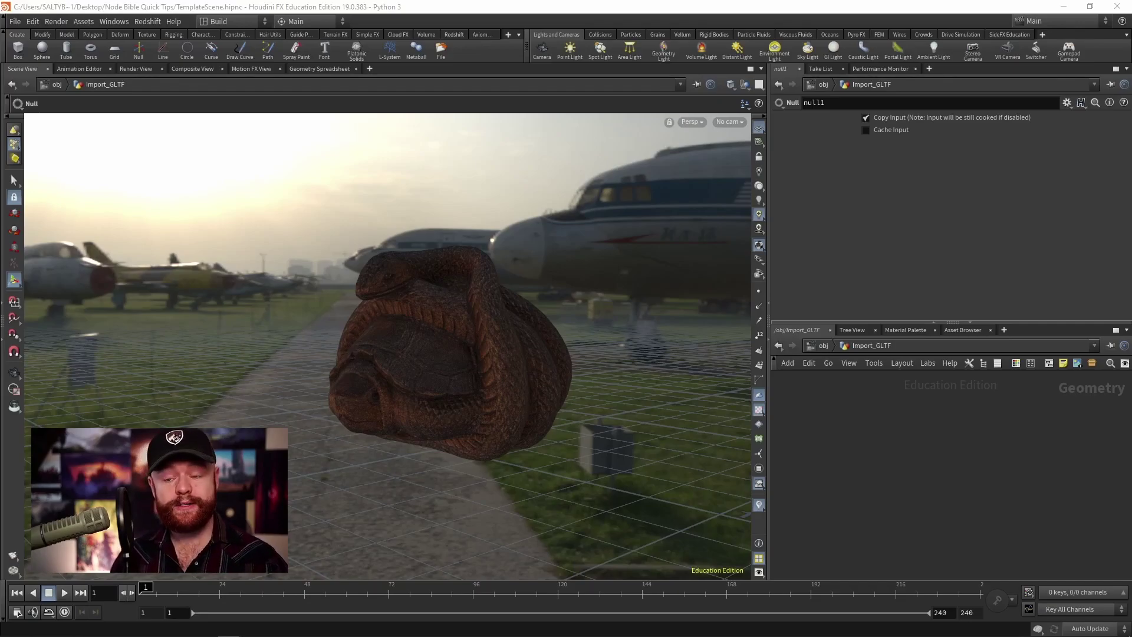
Step: Add a VDB from Polygons node below null1 to convert the rock into a volume
middle_click_drag(995, 464, 843, 463)
scroll(934, 464, "up", 3)
middle_click_drag(934, 465, 890, 461)
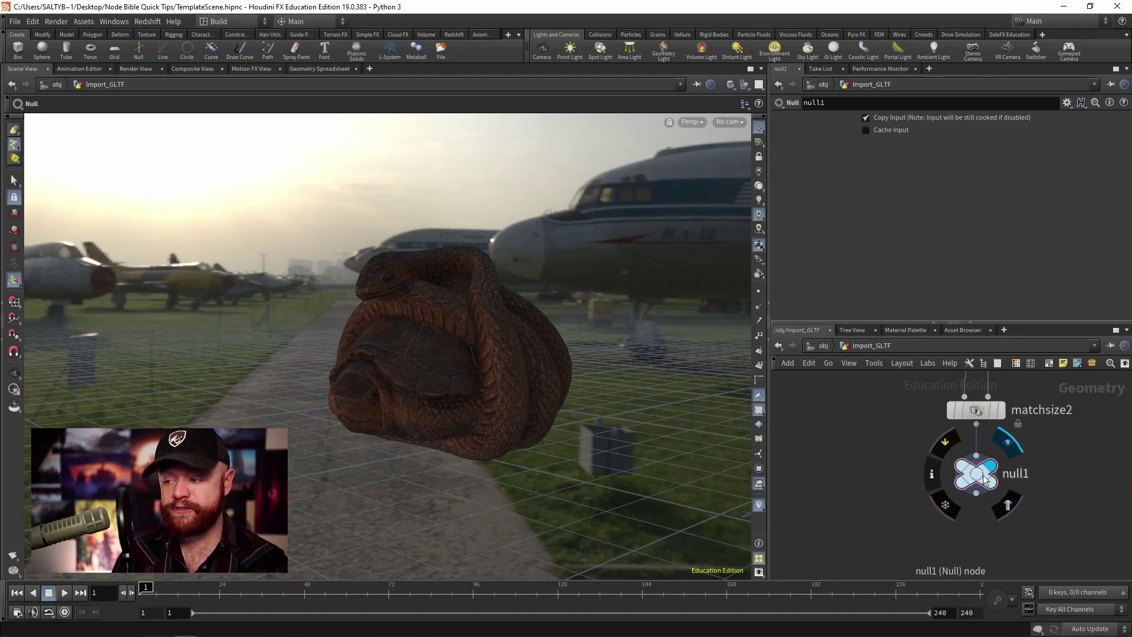
left_click(996, 476)
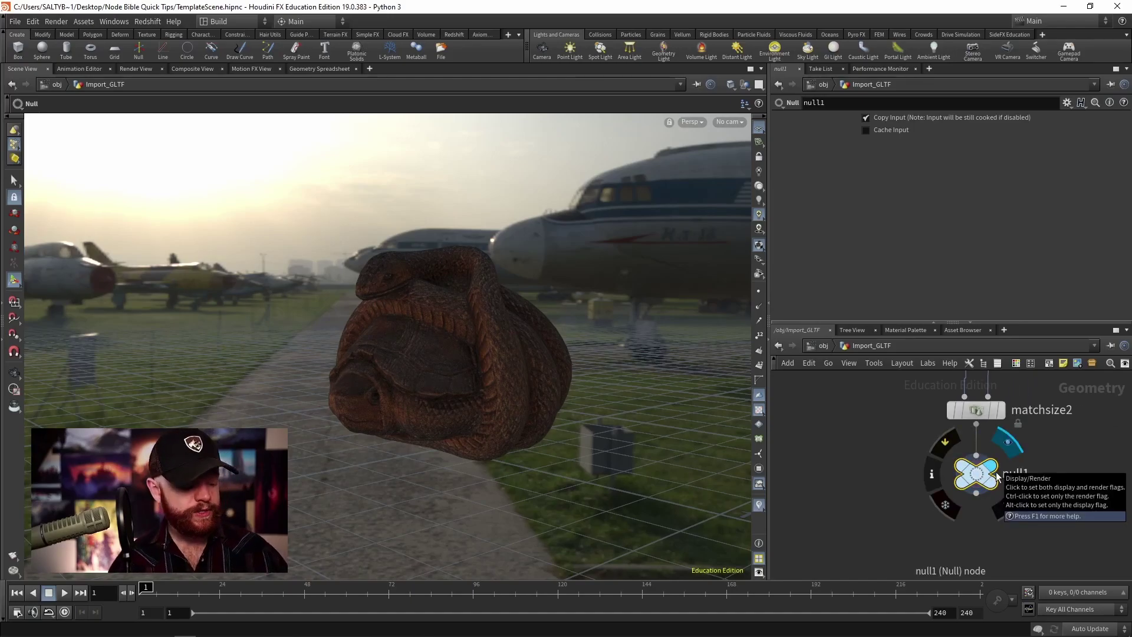
key("Tab")
type("vdb from pol")
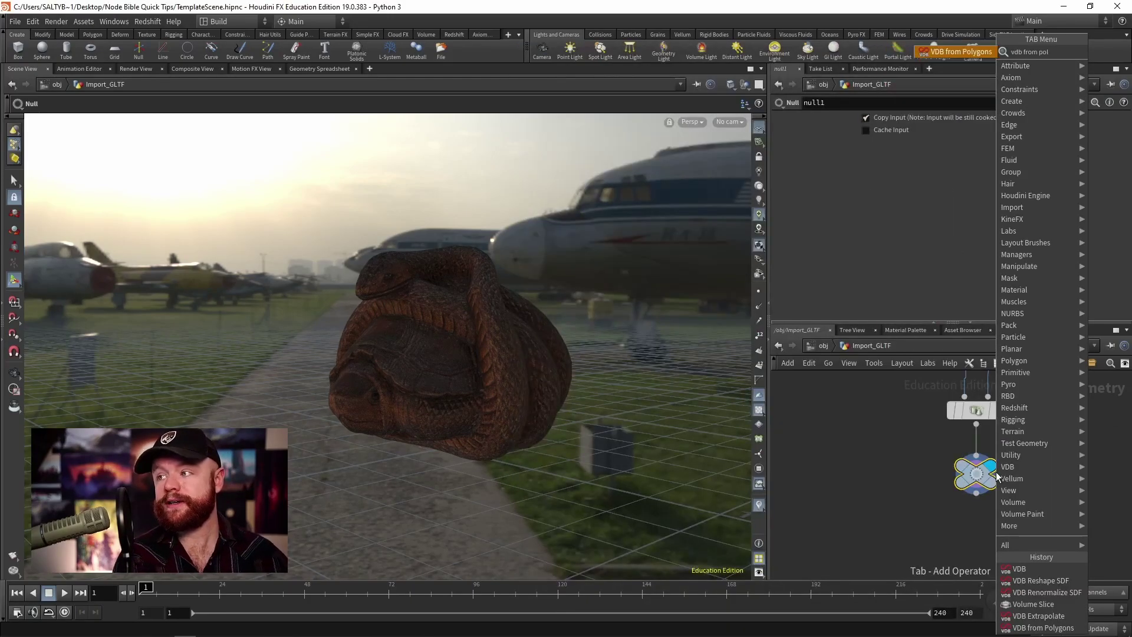
key("Return")
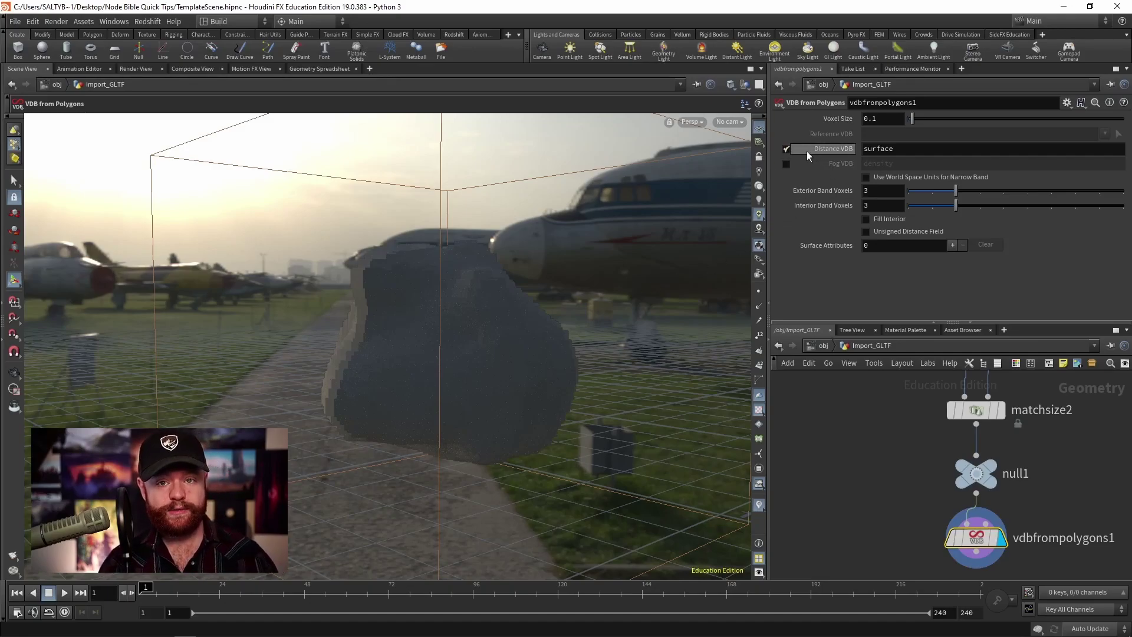
Step: Add a Volume Slice node after vdbfrompolygons1
middle_click_drag(905, 524, 865, 488)
left_click_drag(866, 488, 938, 516)
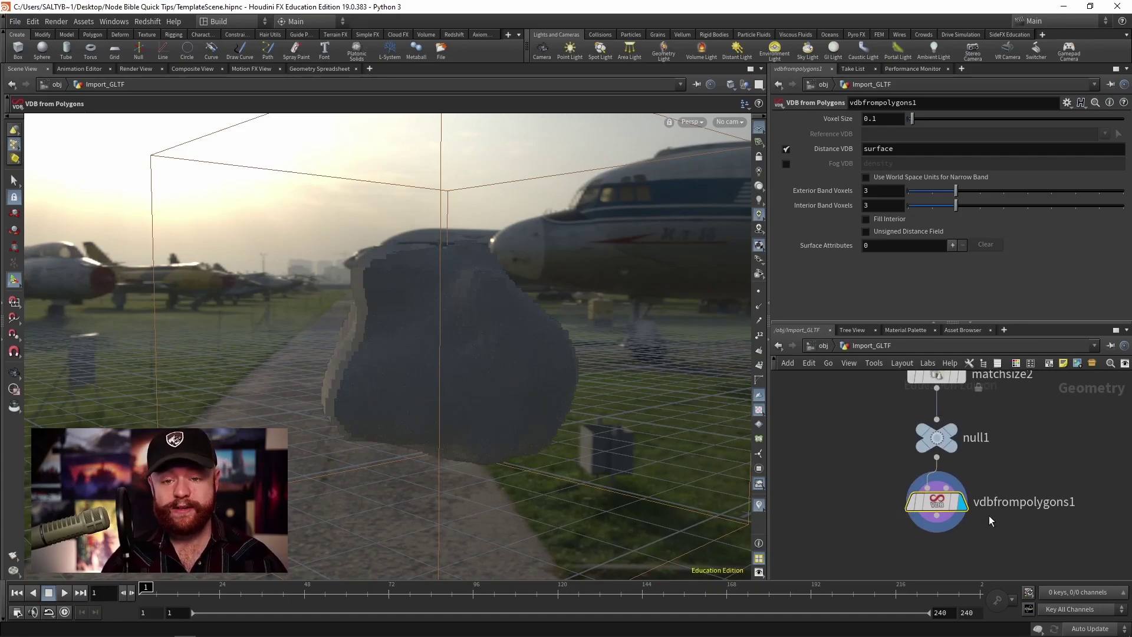
key("Tab")
type("vol sl")
key("Return")
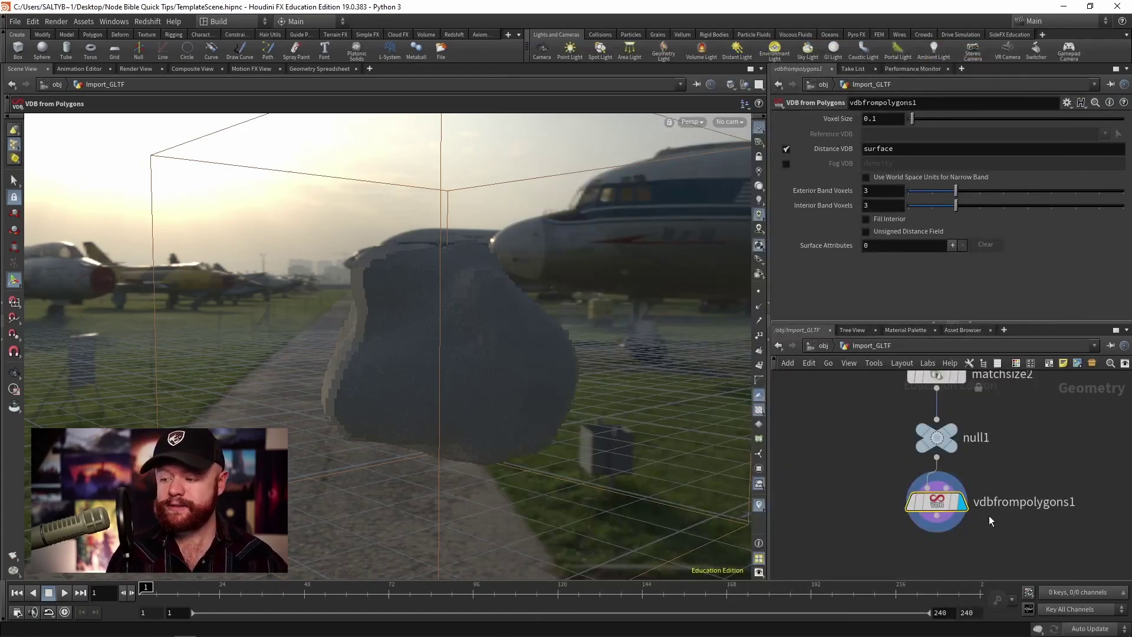
Step: Place volumeslice1 under vdbfrompolygons1 and zoom in on the slice's signed-distance values
left_click(994, 555)
right_click_drag(359, 290, 442, 285, "alt")
left_click_drag(442, 286, 369, 310, "alt")
right_click_drag(369, 310, 462, 255, "alt")
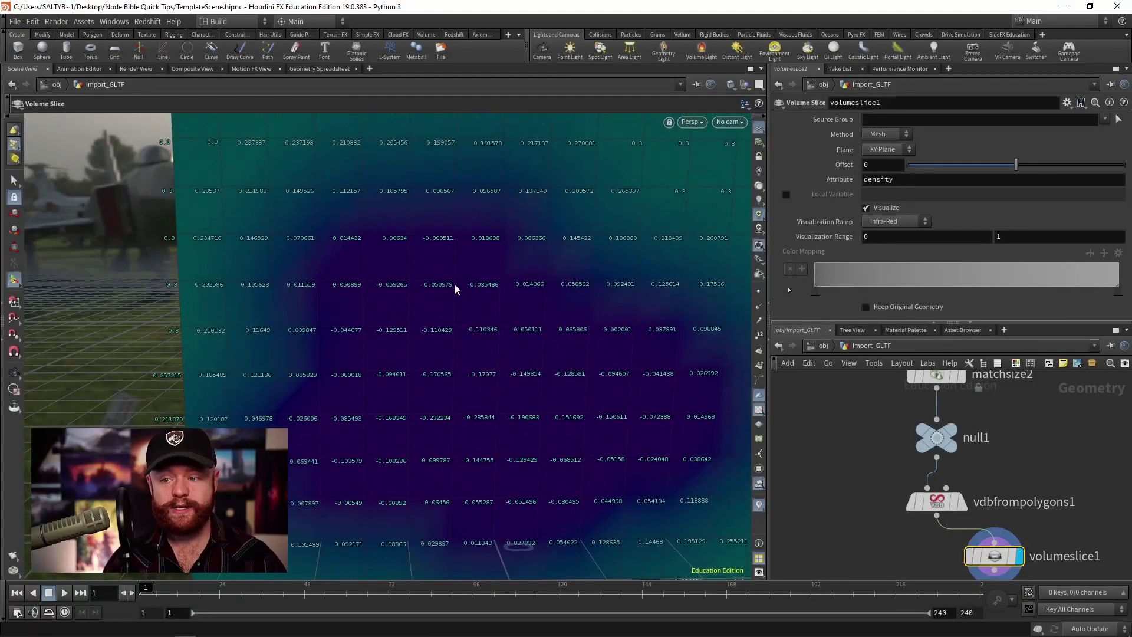
right_click_drag(455, 285, 426, 320, "alt")
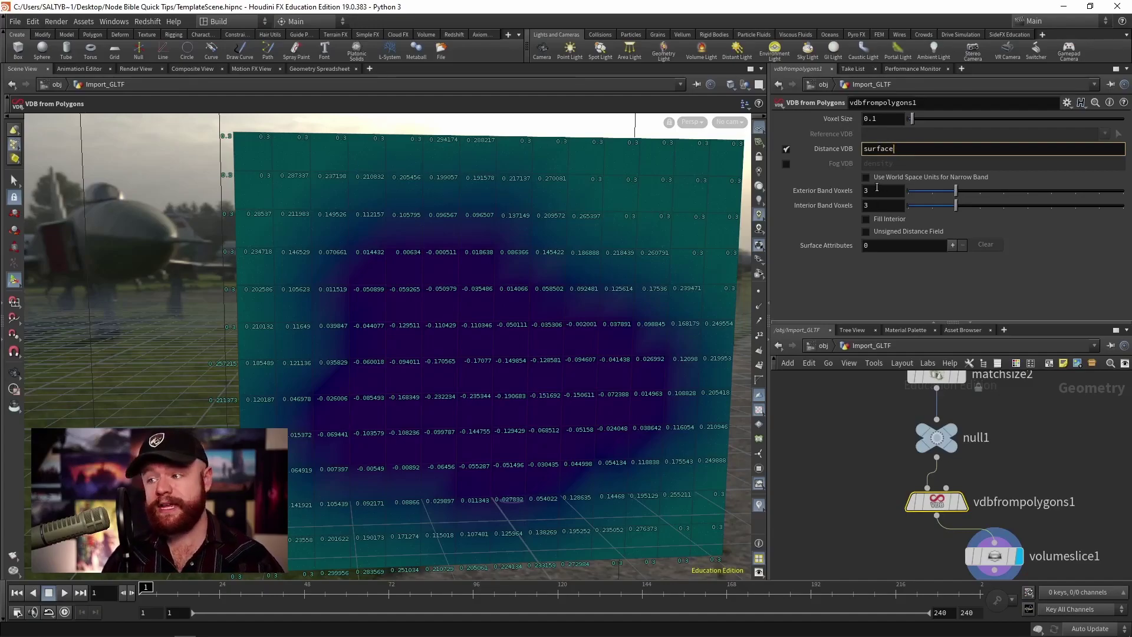
Step: Review vdbfrompolygons1's exterior and interior band voxel values of 3, then clear the selection
key("Tab")
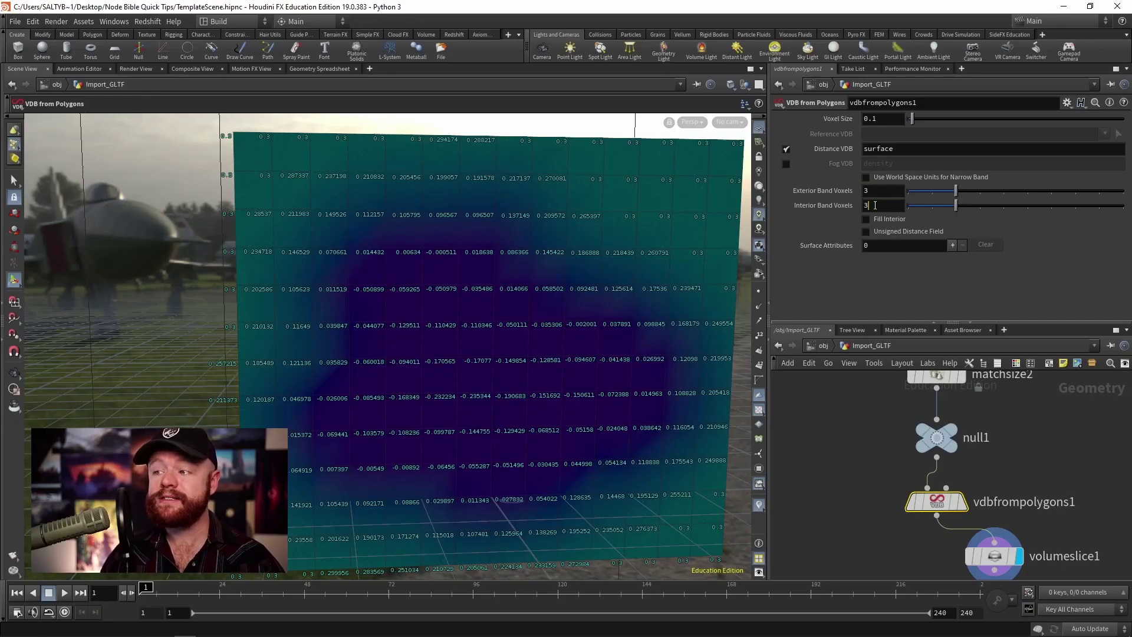
key("Tab")
left_click(831, 474)
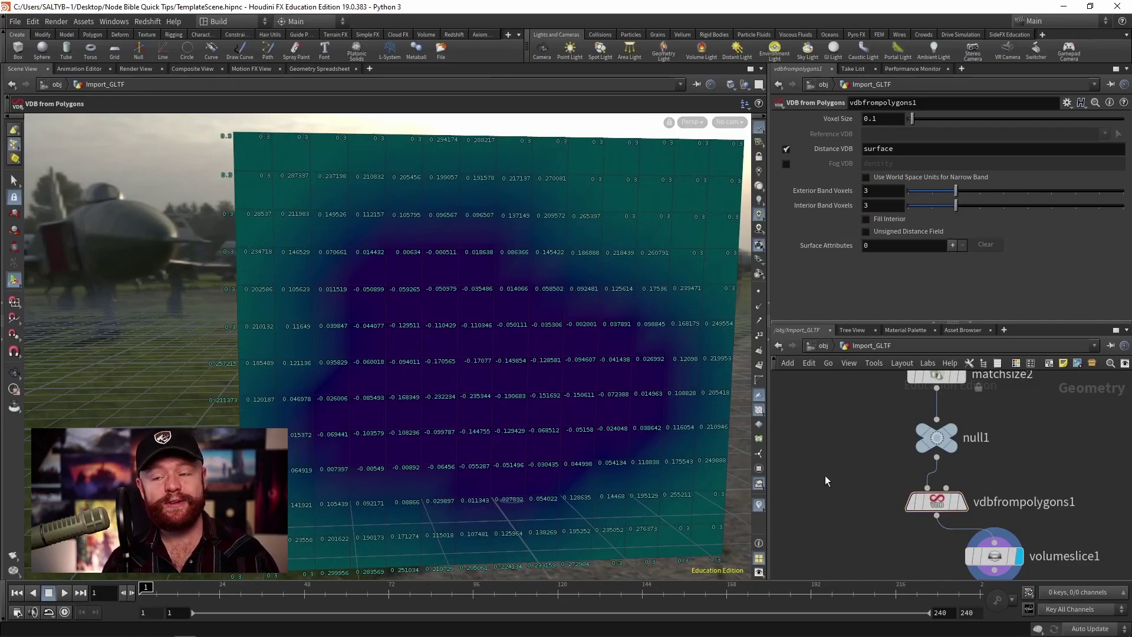
Step: Switch vdbfrompolygons1 from Distance VDB to Fog VDB with a voxel size of .025
left_click(785, 149)
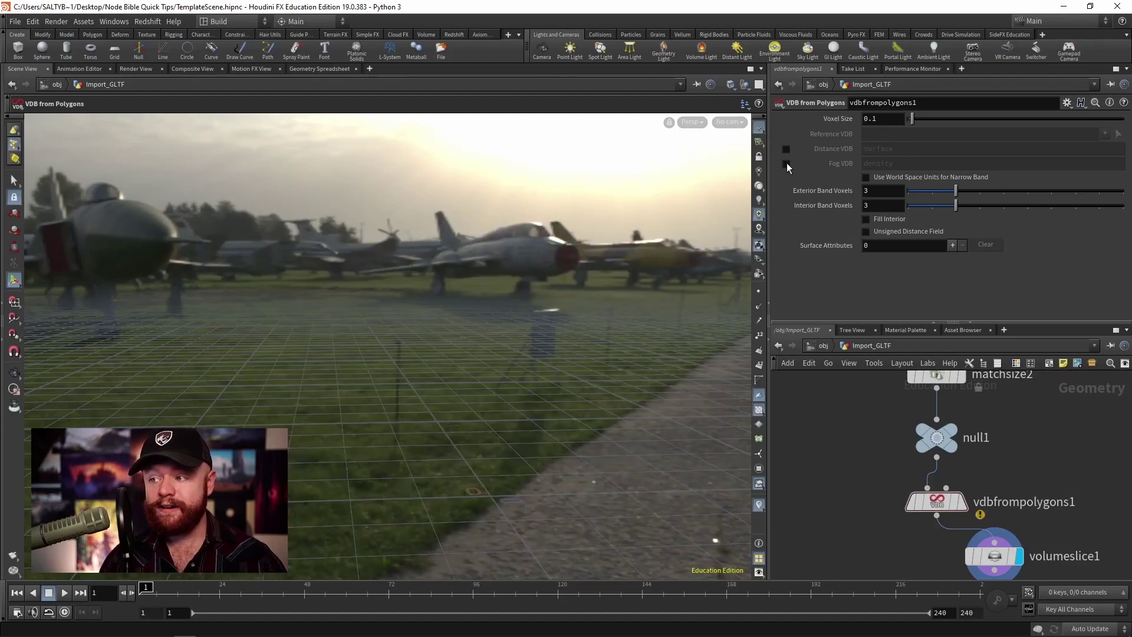
left_click(786, 164)
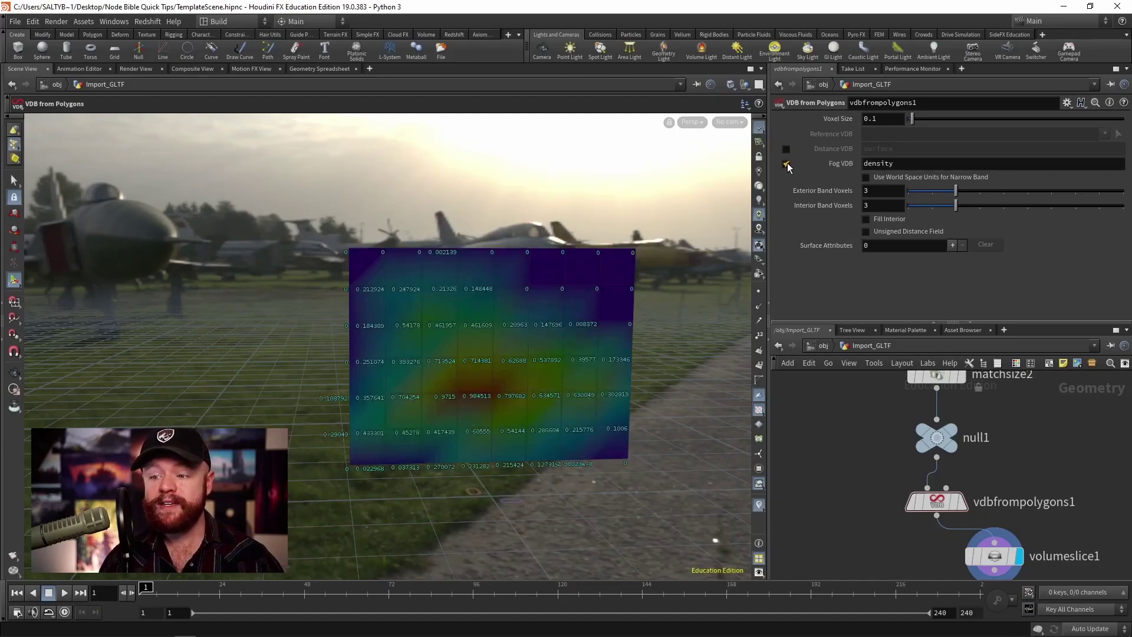
left_click(864, 120)
type(".025")
key("Return")
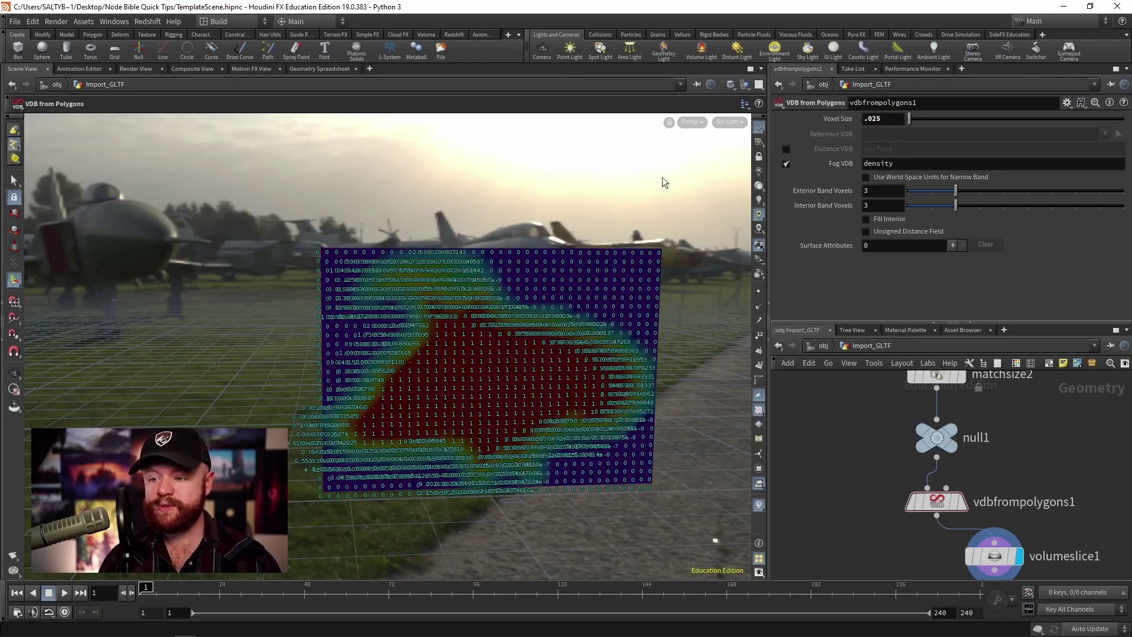
right_click_drag(417, 396, 493, 346, "alt")
middle_click_drag(493, 346, 452, 337, "alt")
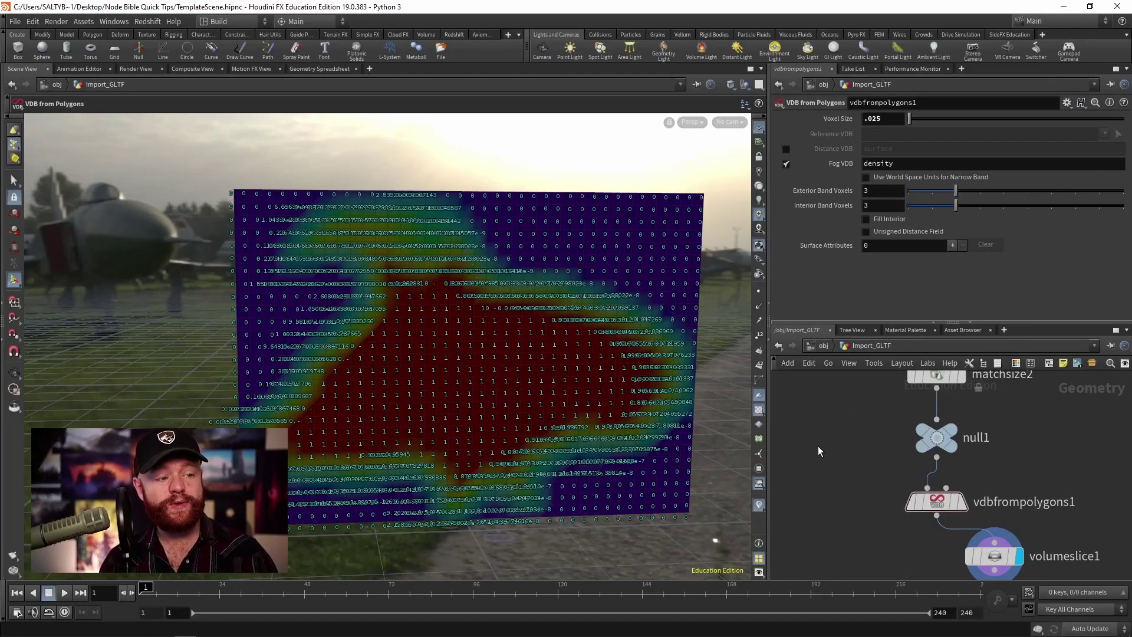
middle_click_drag(834, 424, 930, 442)
Step: Add a standalone VDB node, vdb1, to the network
scroll(919, 442, "down", 3)
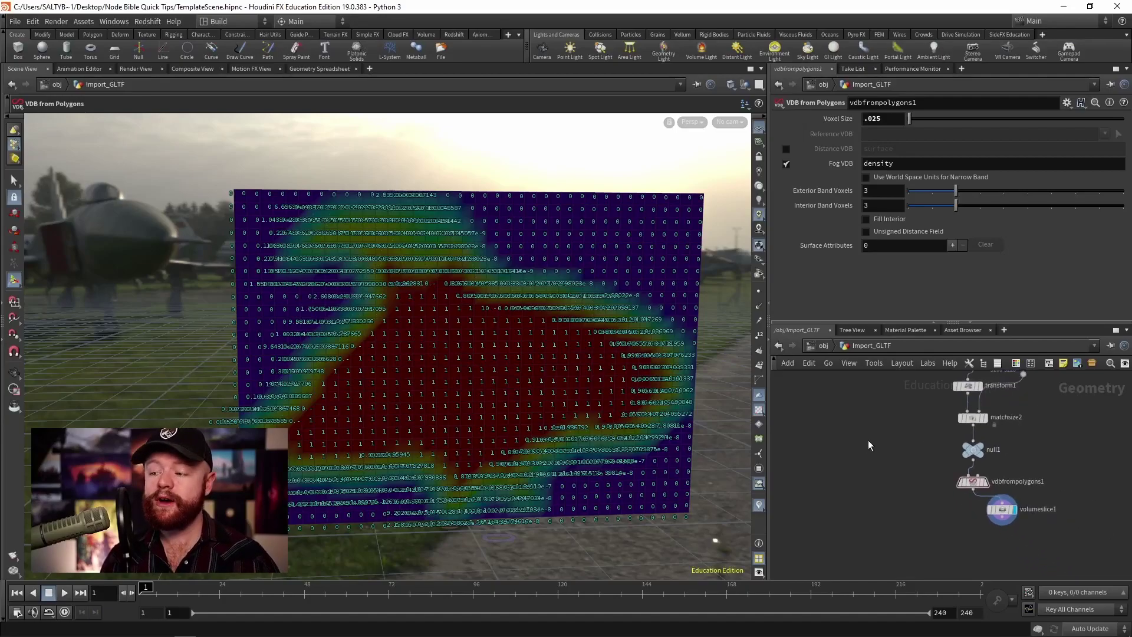
key("Tab")
type("vdb")
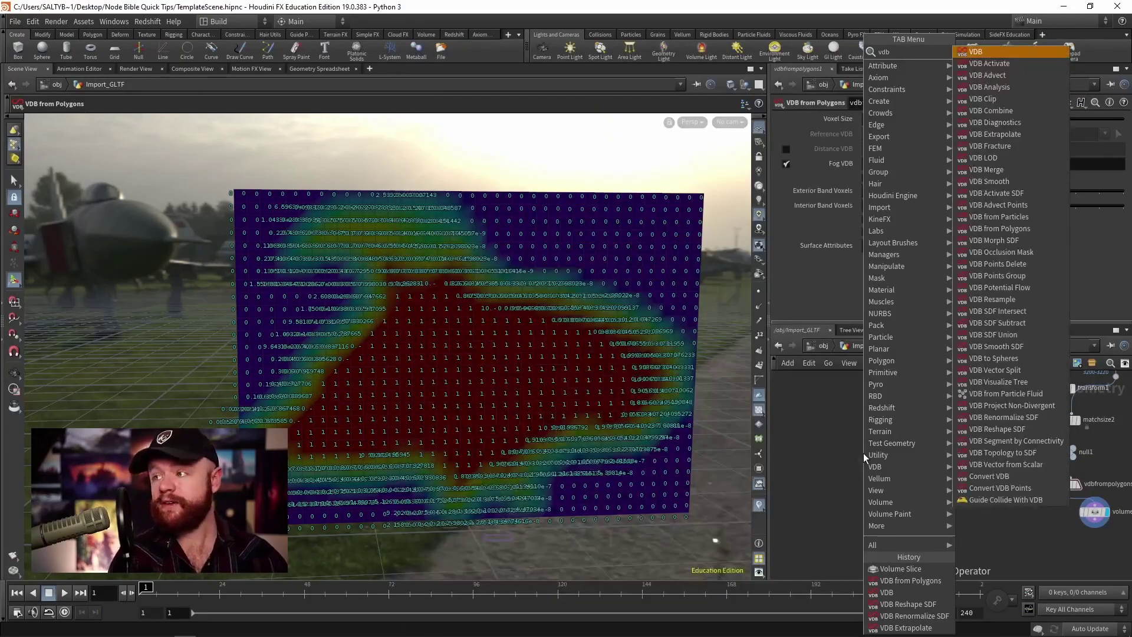
key("Return")
left_click(863, 452)
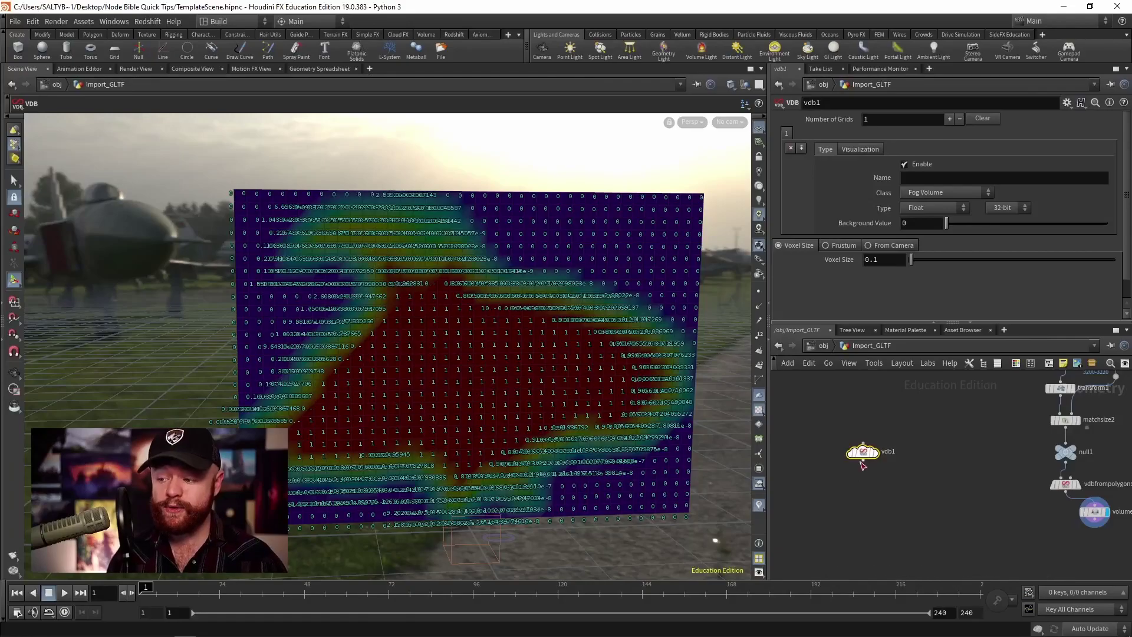
scroll(927, 430, "up", 4)
middle_click_drag(926, 429, 938, 453)
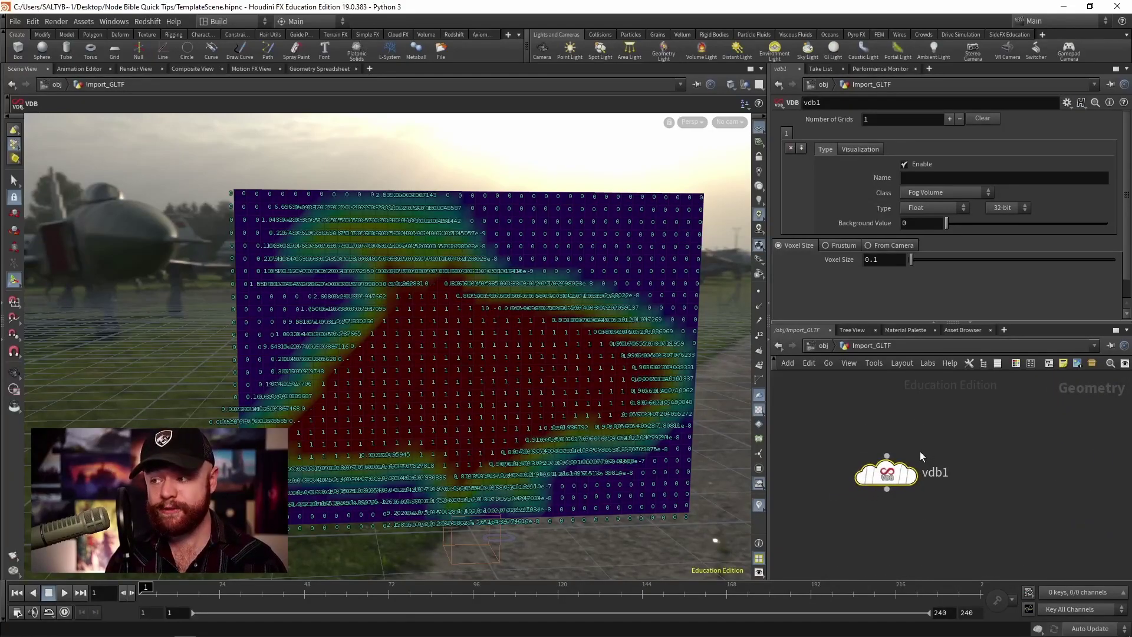
Step: Set vdb1's VDB class to Level Set
left_click(943, 192)
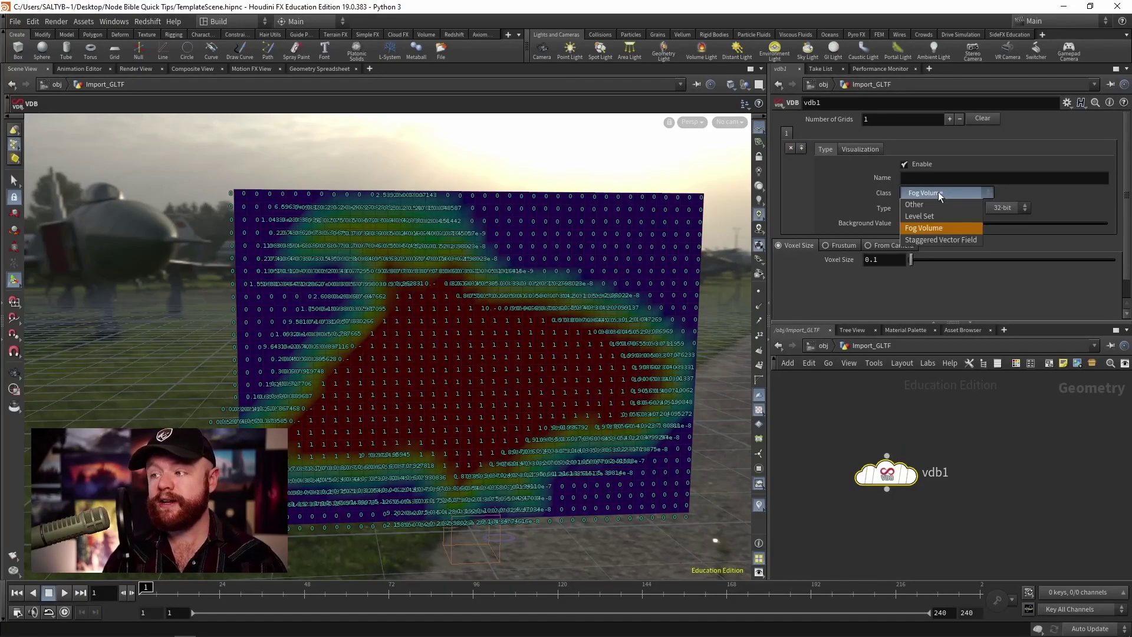
left_click(954, 232)
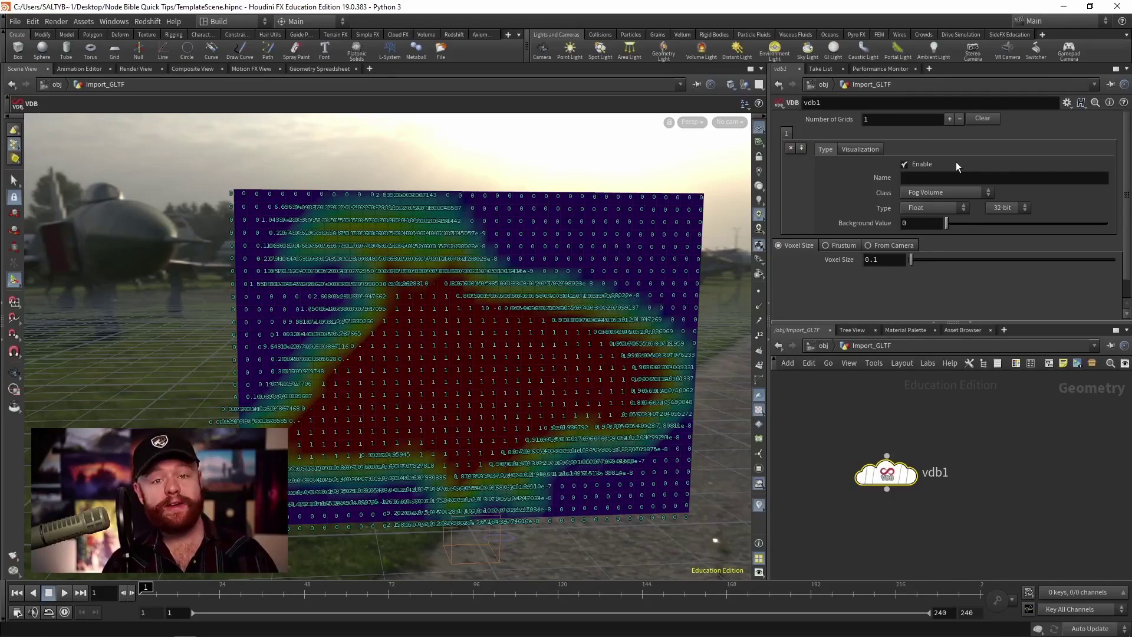
left_click(947, 193)
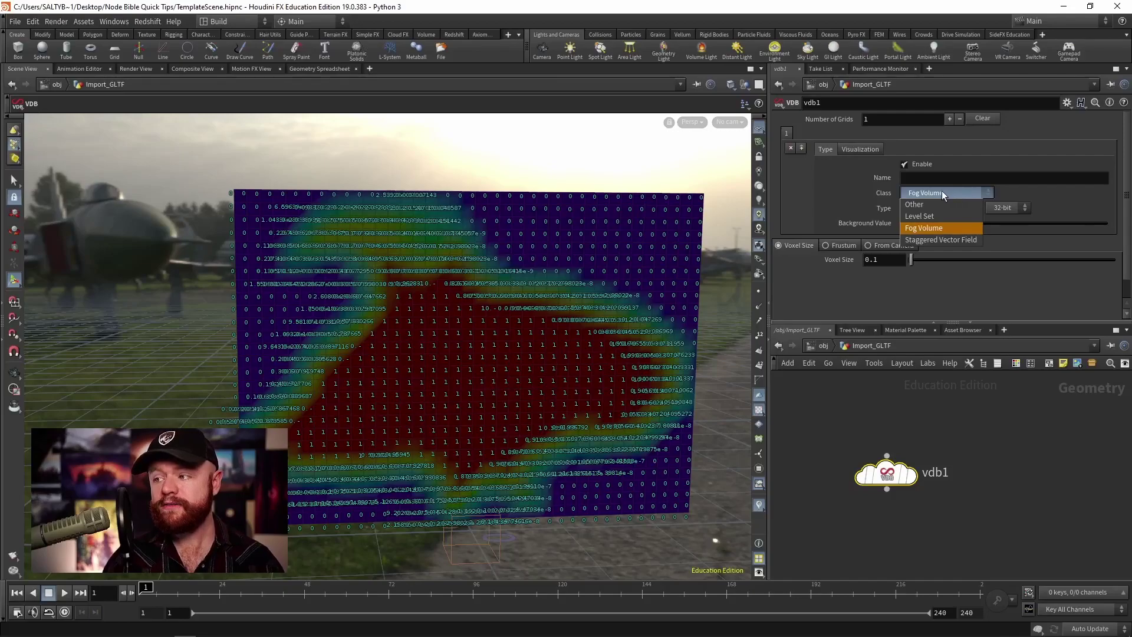
left_click(922, 230)
middle_click_drag(1061, 430, 980, 443)
right_click_drag(981, 442, 889, 443)
middle_click_drag(1100, 502, 978, 470)
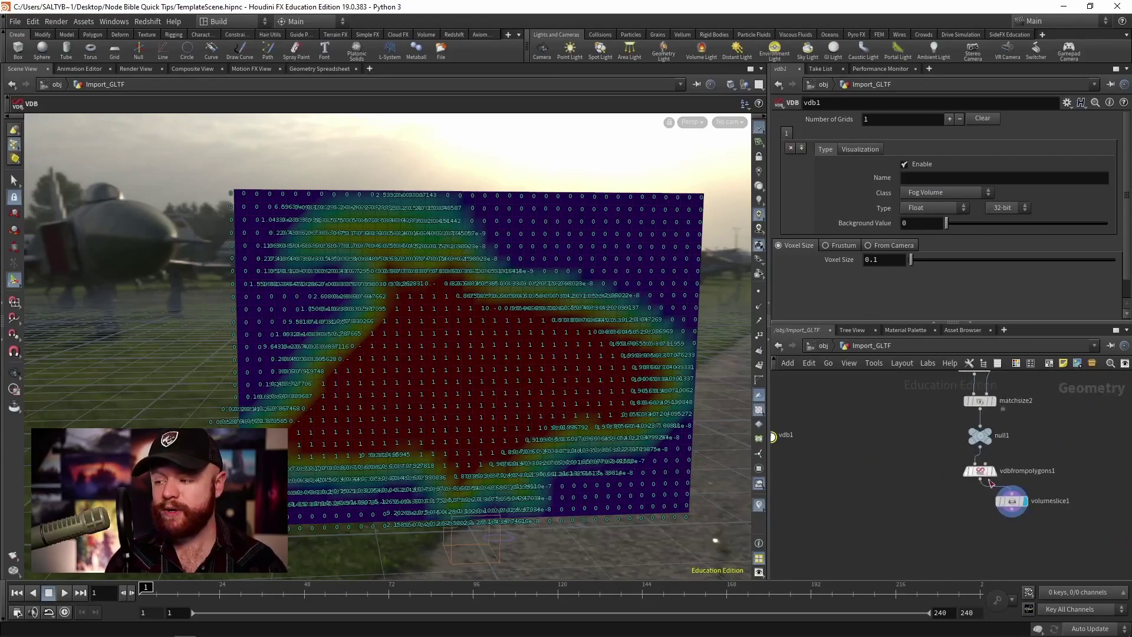
middle_click_drag(813, 414, 939, 435)
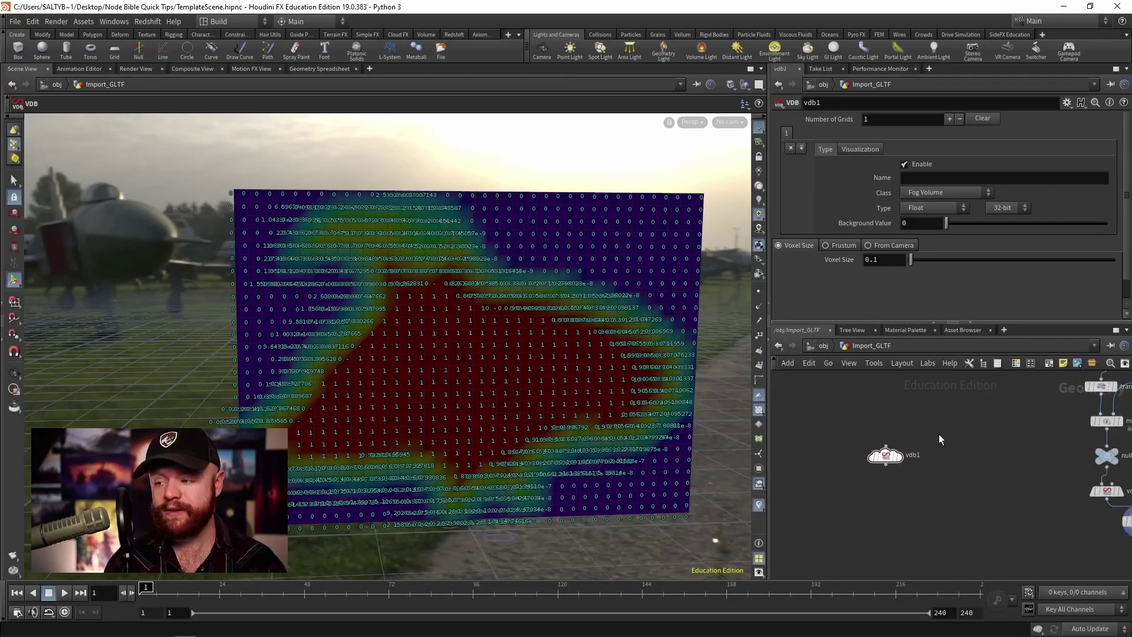
left_click(932, 193)
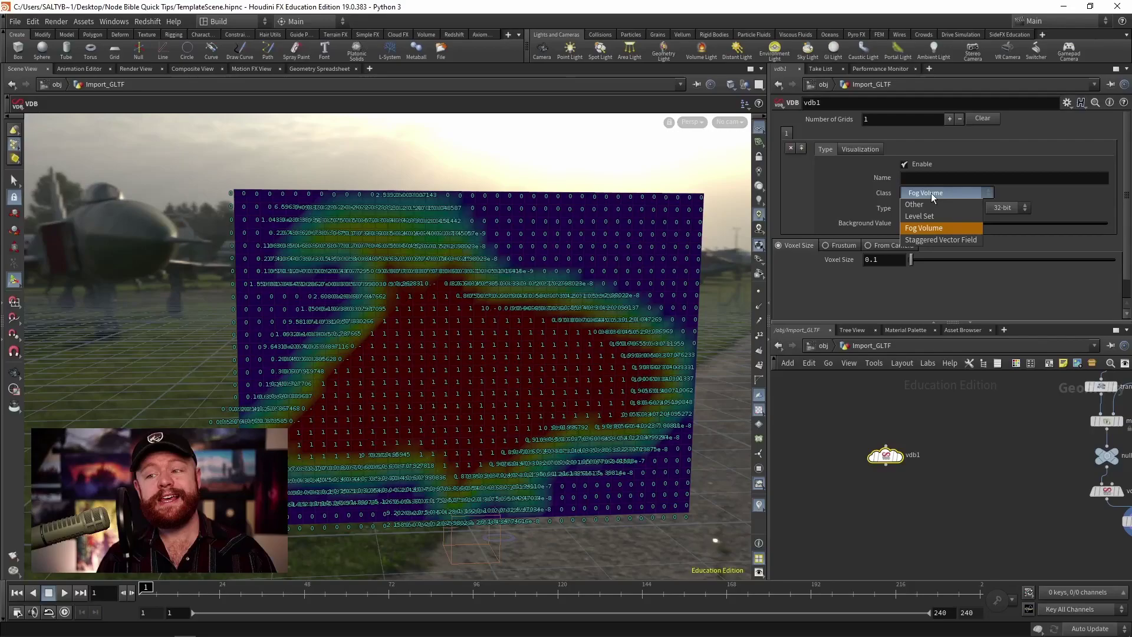
left_click(936, 217)
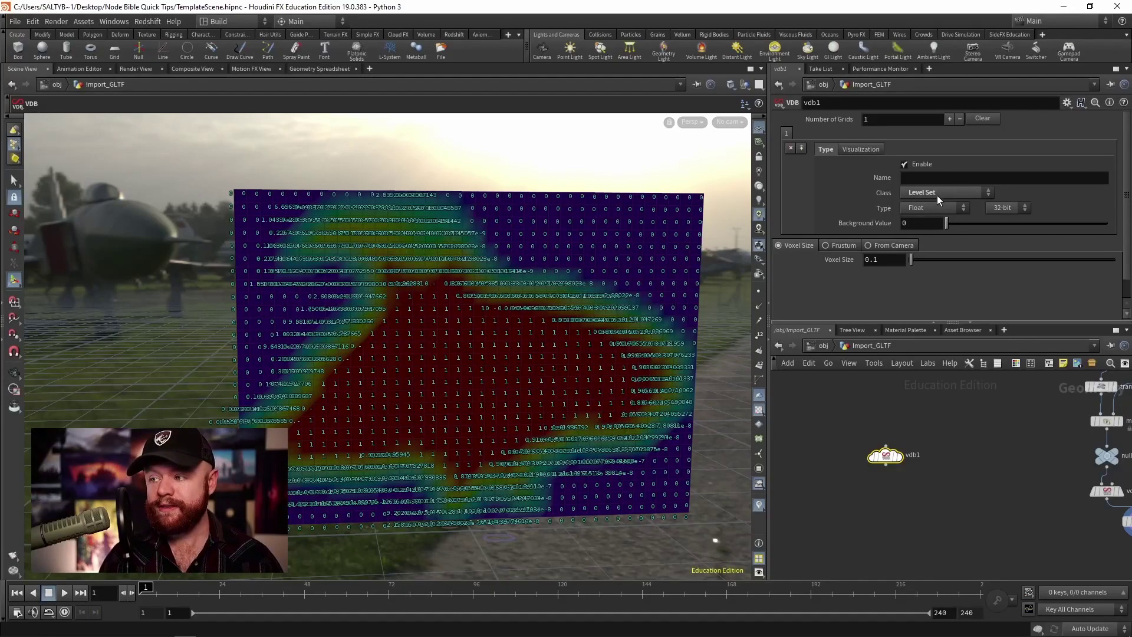
Step: Name vdb1's grid 'surface', keep its type Float, and check the 32-bit precision
left_click(947, 178)
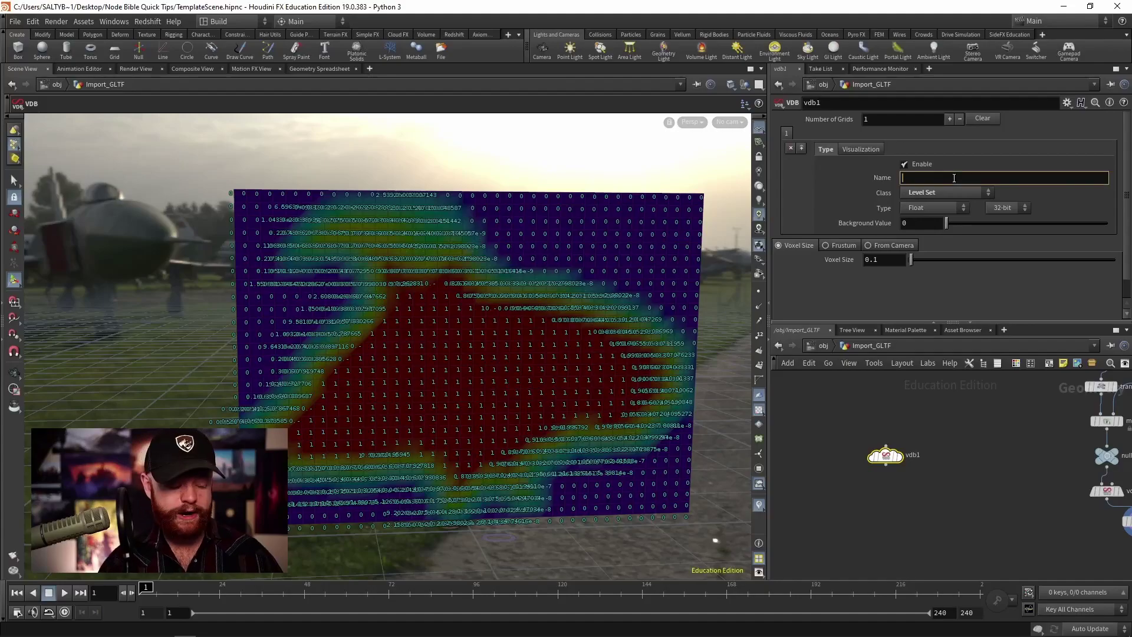
type("surface")
key("Return")
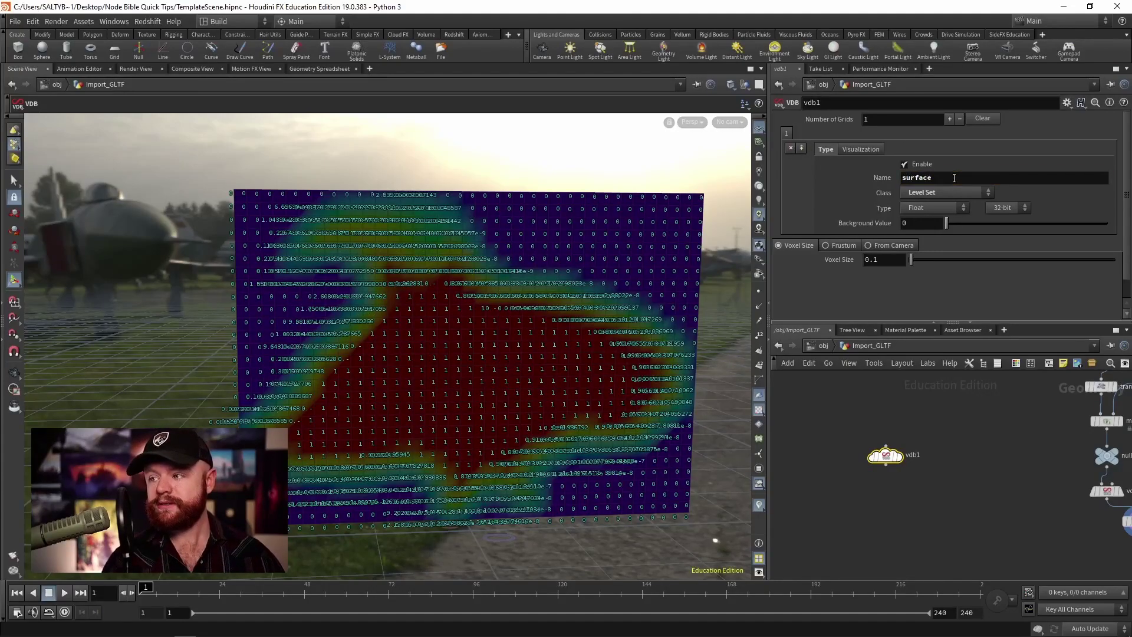
left_click(941, 206)
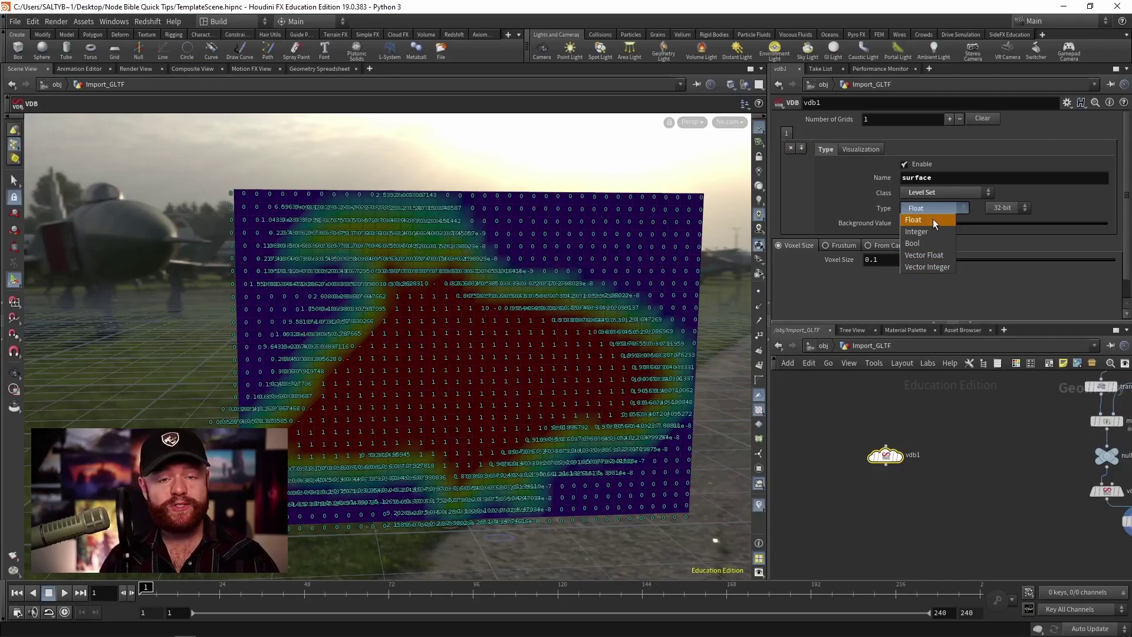
left_click(932, 218)
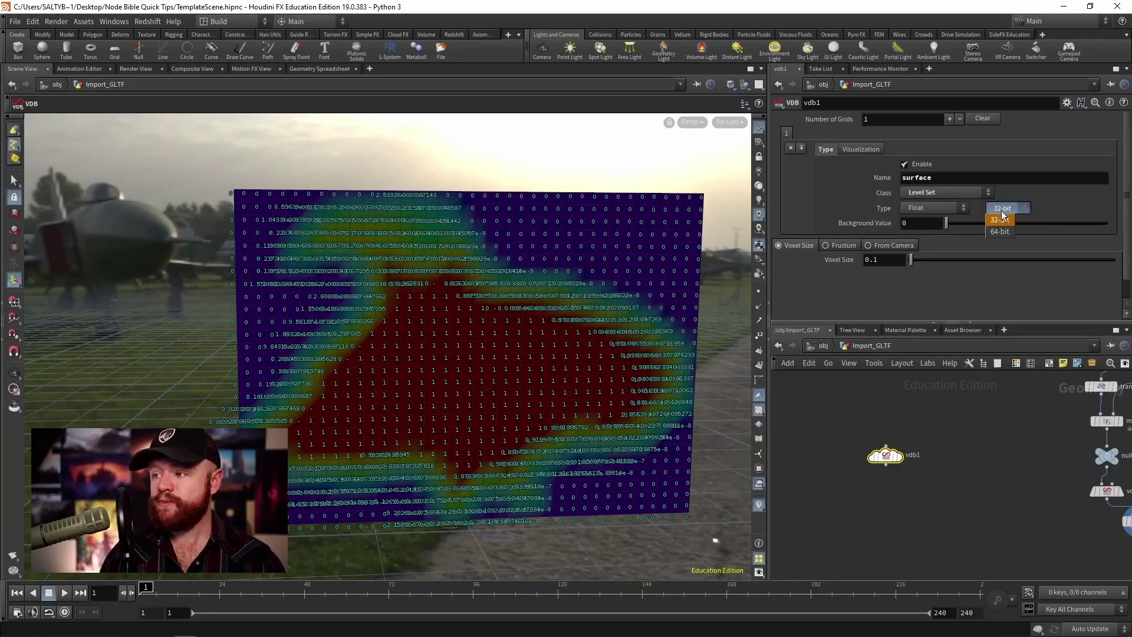
left_click(1000, 209)
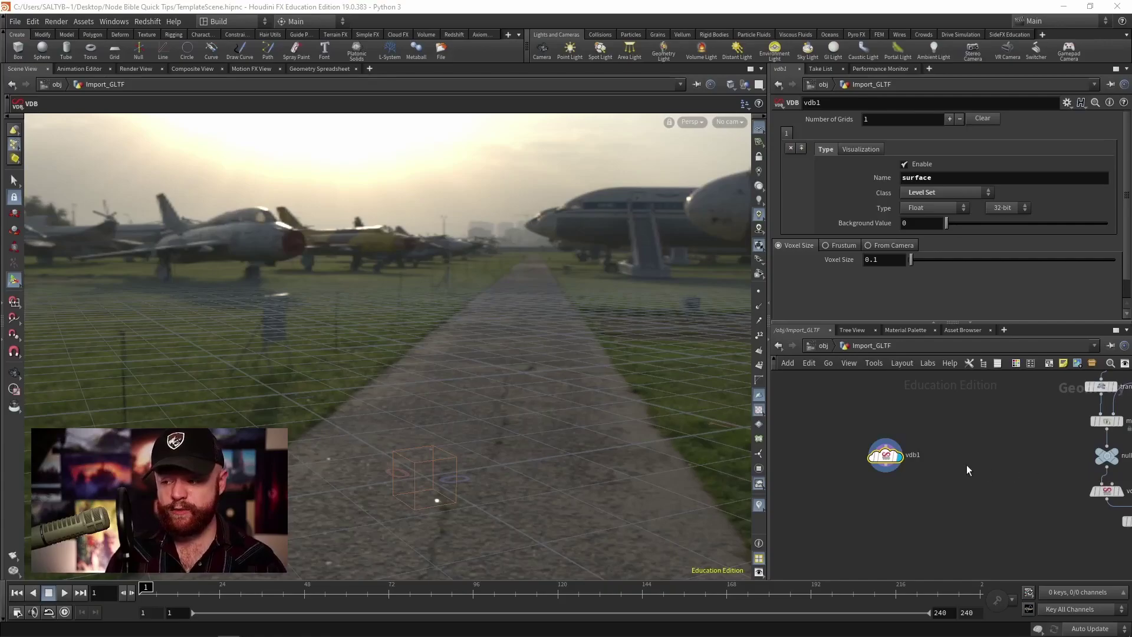
Step: Inspect vdb1's grid info, then search the node list for 'vdb a' to find VDB Activate
middle_click(885, 456)
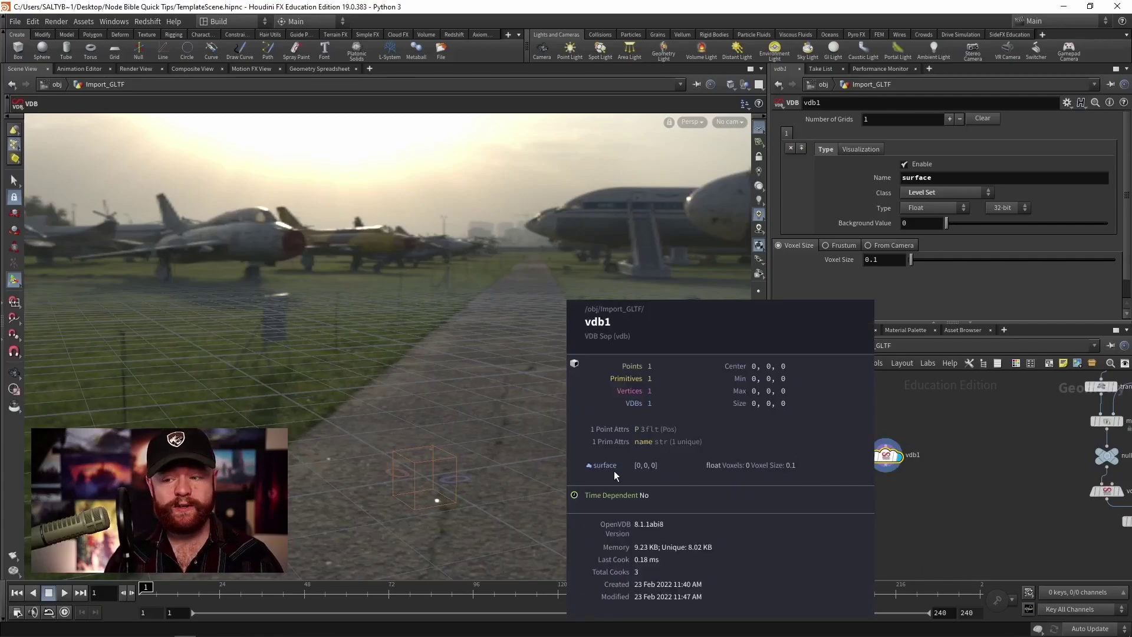
left_click(751, 464)
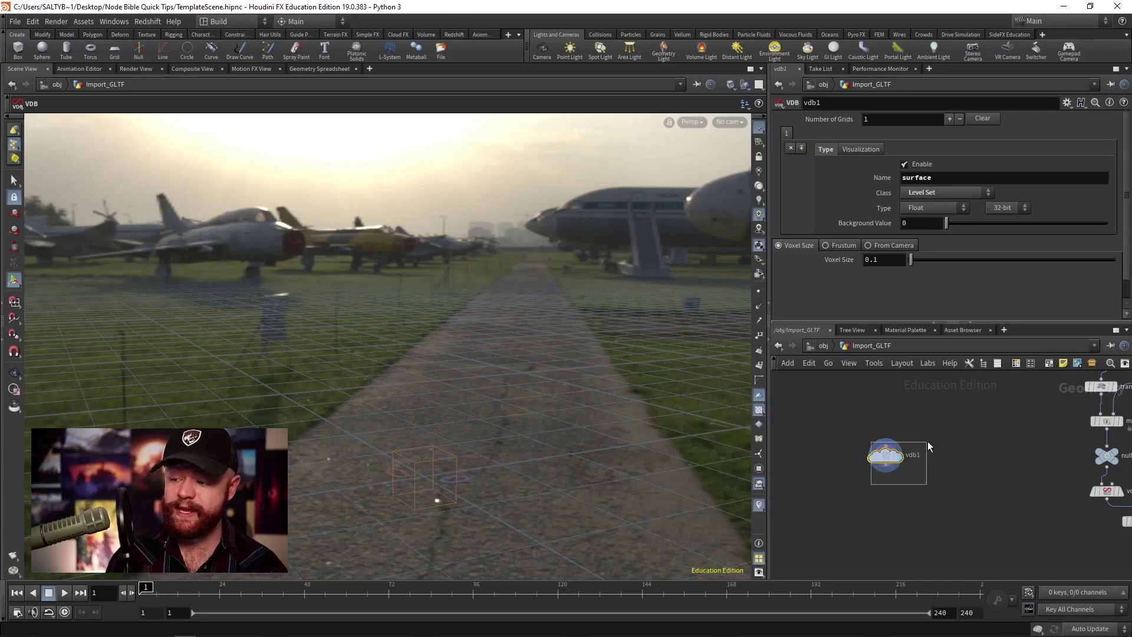
key("Tab")
type("vdb a")
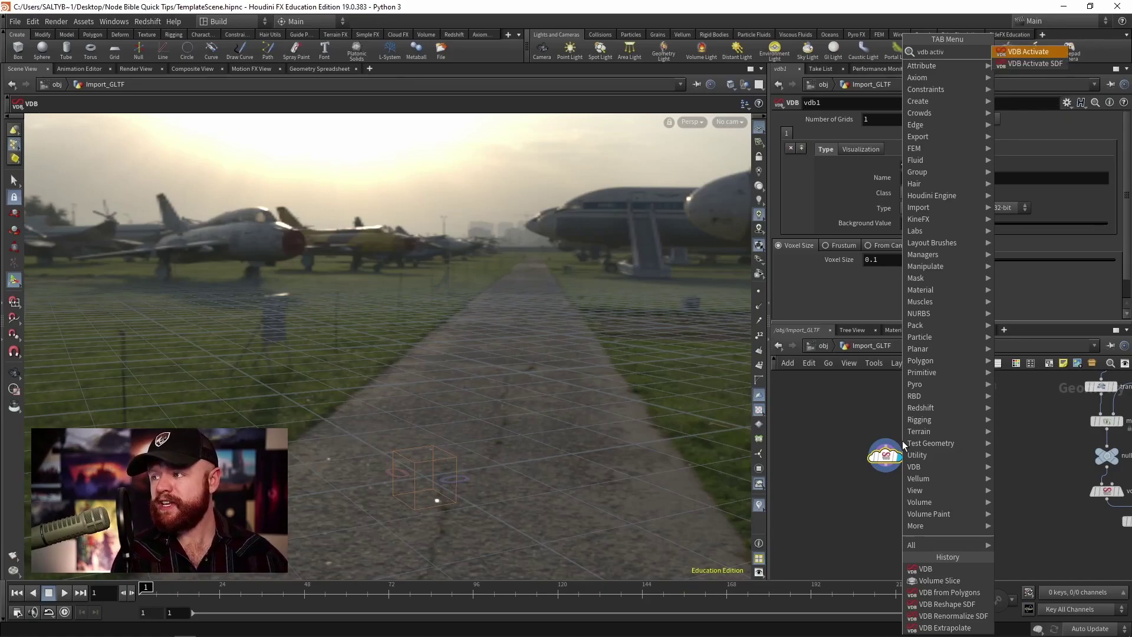
Step: Add vdbactivate1 under vdb1 with size 3×3×3 and confirm 29,791 active voxels
key("Escape")
key("Return")
left_click_drag(845, 523, 926, 479)
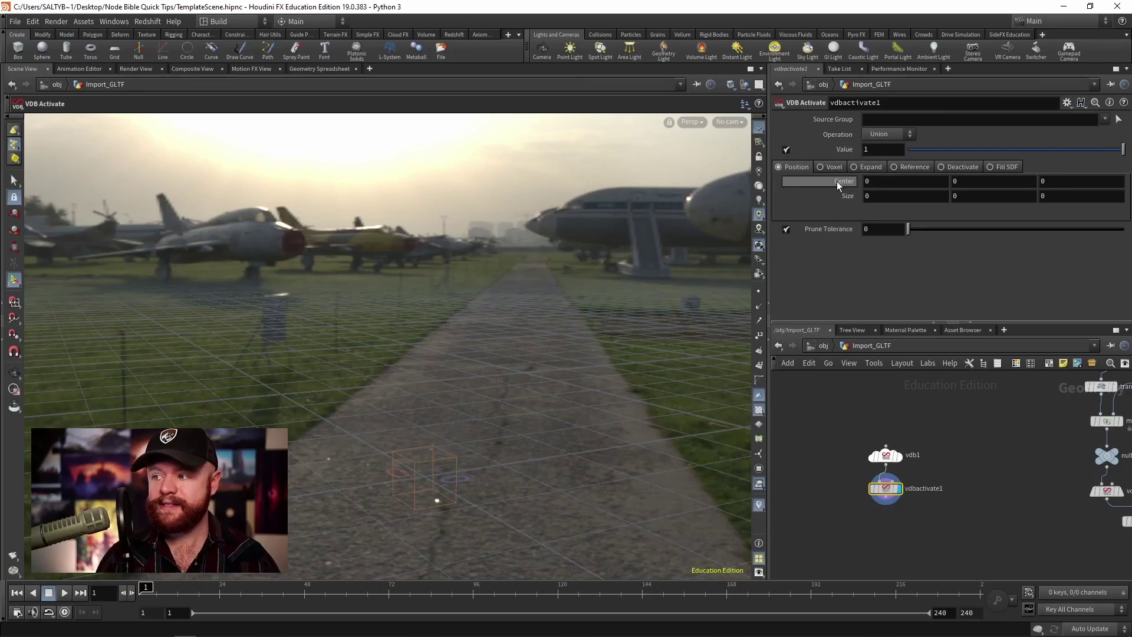
middle_click_drag(843, 182, 884, 171)
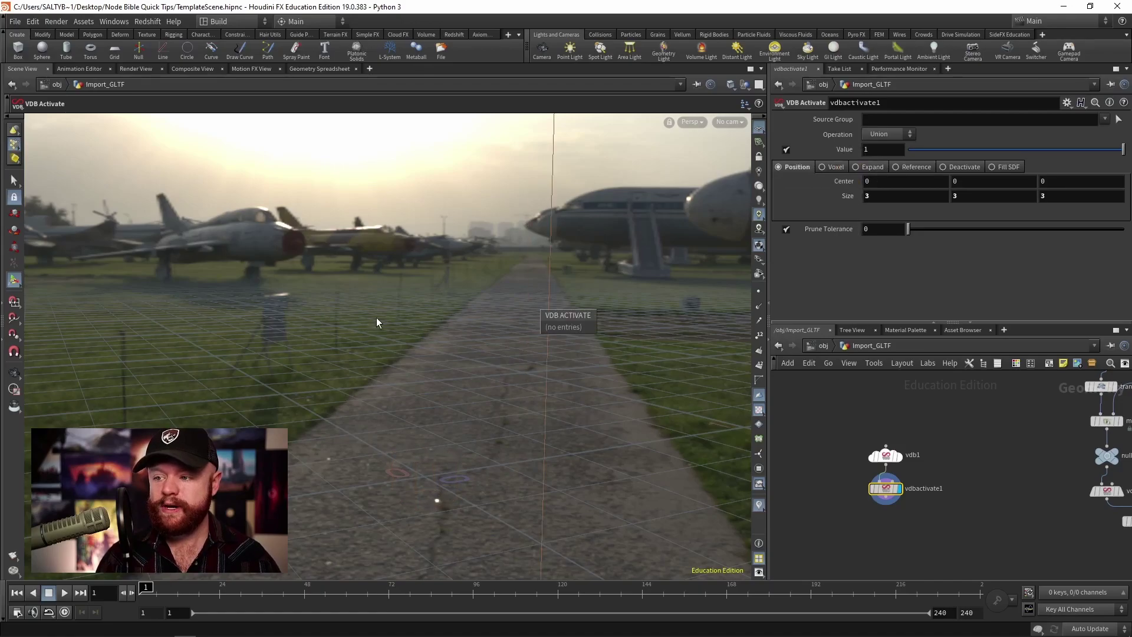
mouse_move(368, 318)
right_mouse_down("alt")
mouse_move(352, 310)
mouse_move(359, 293)
mouse_move(365, 325)
right_mouse_up("alt")
left_click_drag(364, 325, 517, 319, "alt")
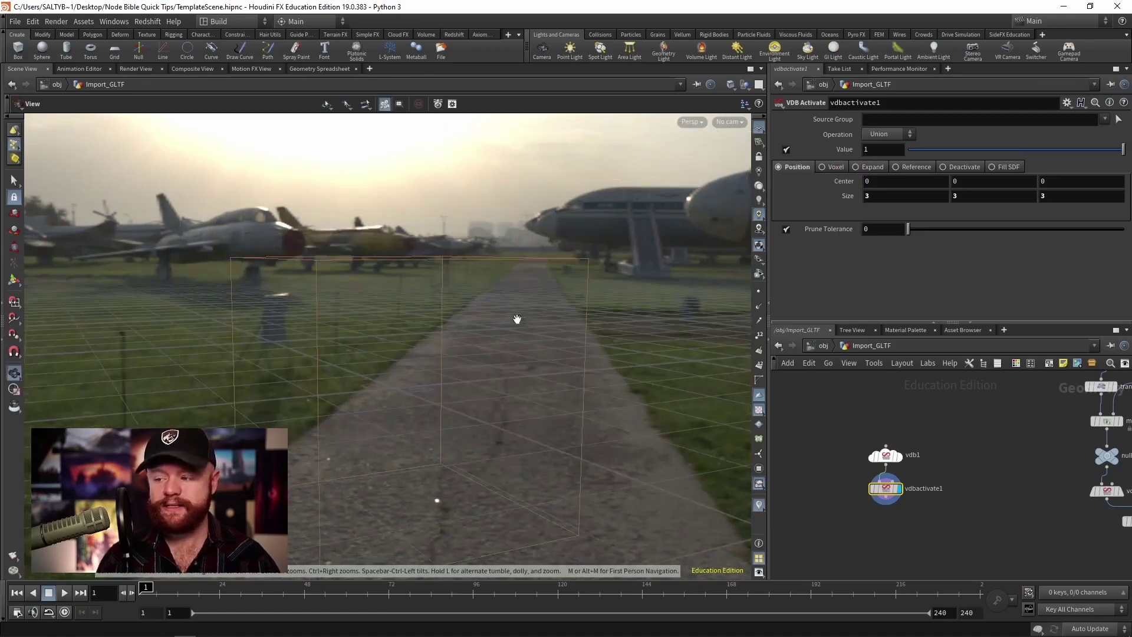
key("Return")
middle_click(885, 488)
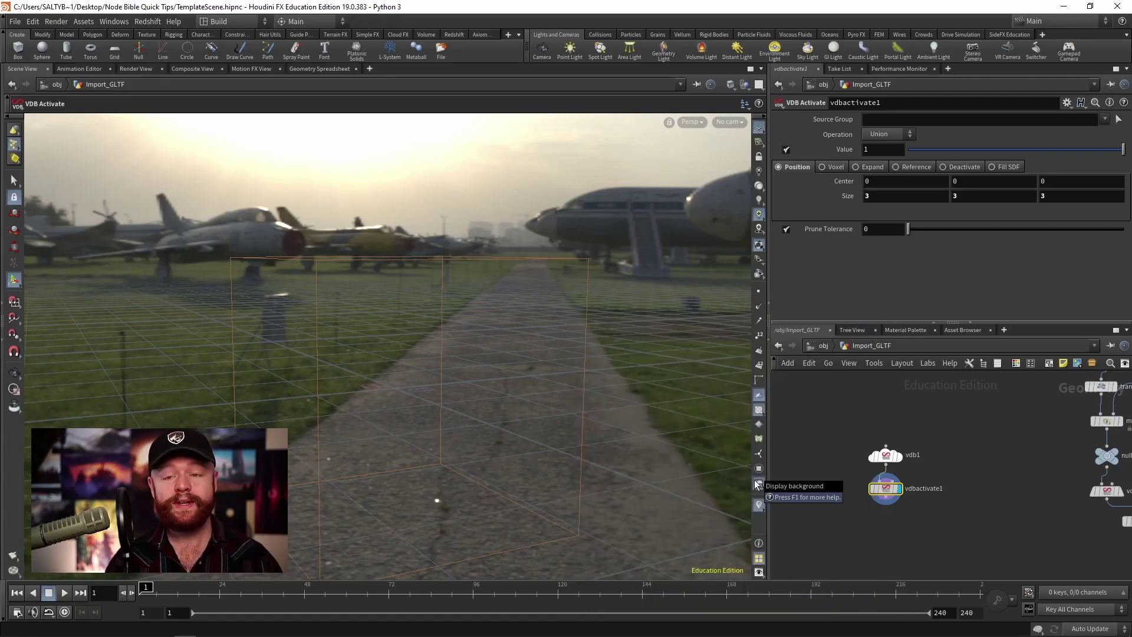
Step: Wire volumeslice1 to vdbactivate1's output and display the slice
middle_click_drag(1081, 512, 1007, 475)
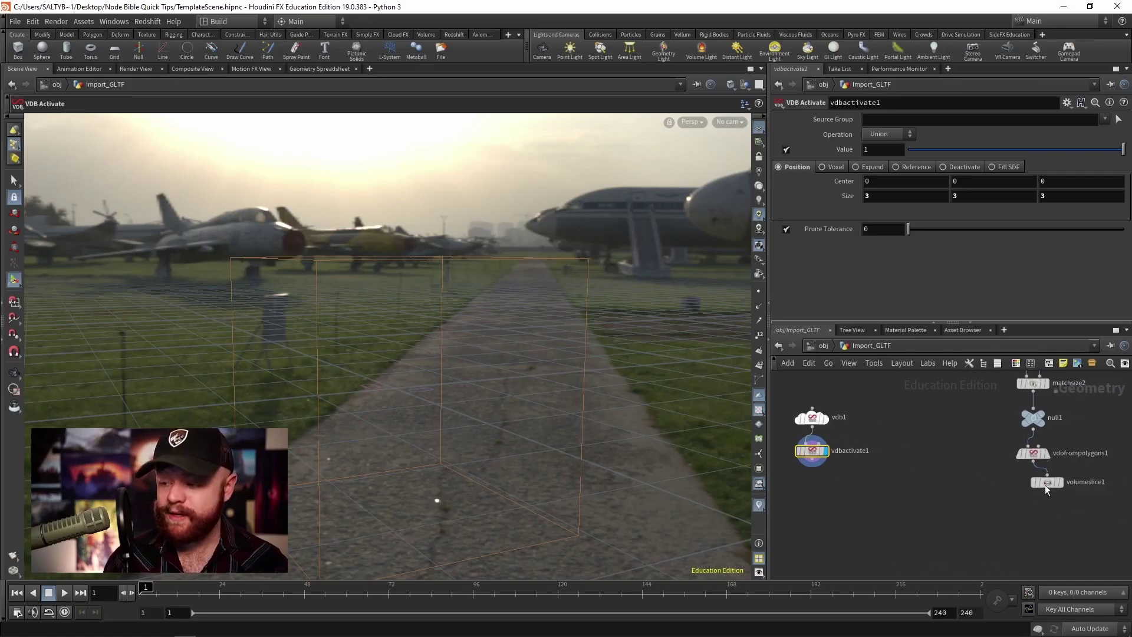
left_click_drag(1044, 485, 981, 502)
left_click_drag(812, 460, 982, 489)
left_click(1005, 499)
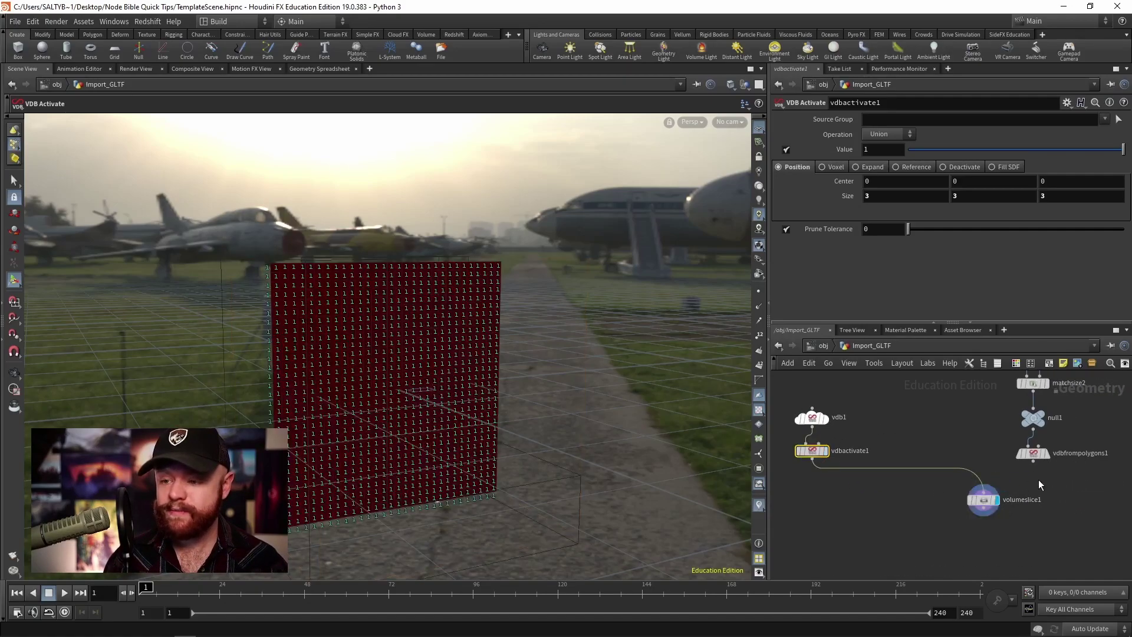
left_click(983, 499)
scroll(379, 361, "up", 2)
left_click_drag(379, 361, 384, 367, "alt")
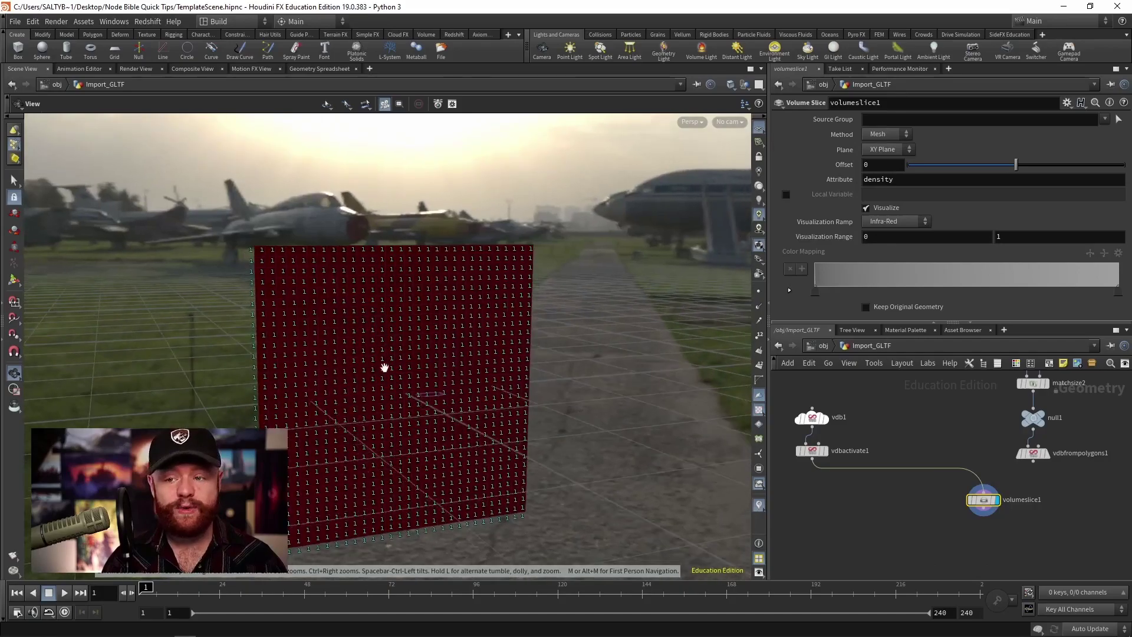
Step: Drag vdbactivate1's Value lower and back to 1 to test the slice
key("Return")
left_click(811, 451)
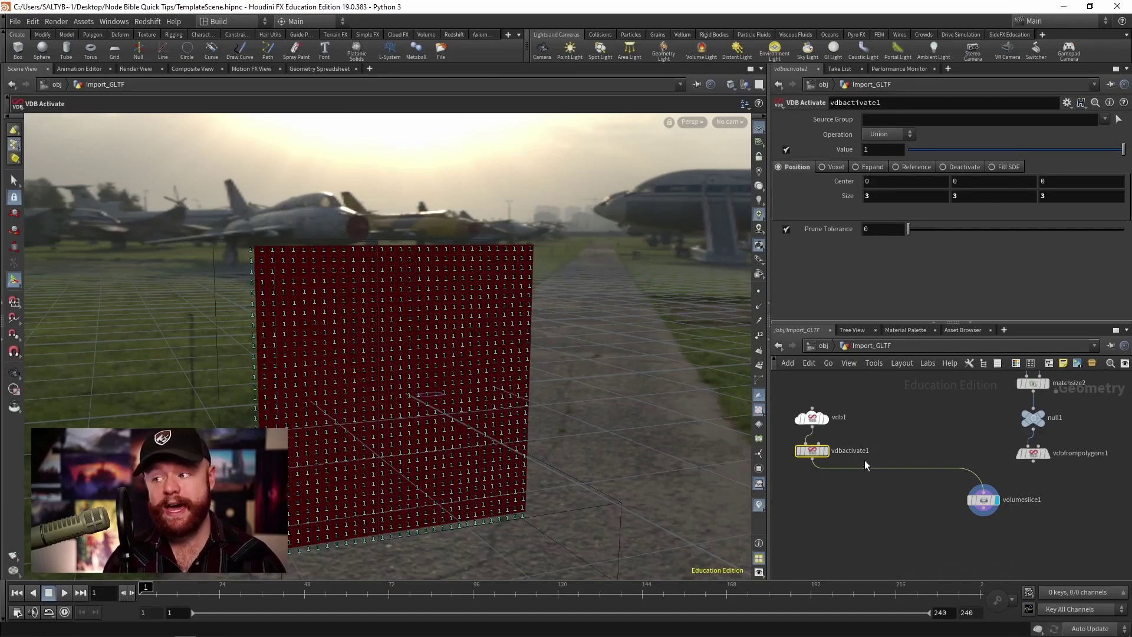
left_click_drag(1051, 151, 1130, 156)
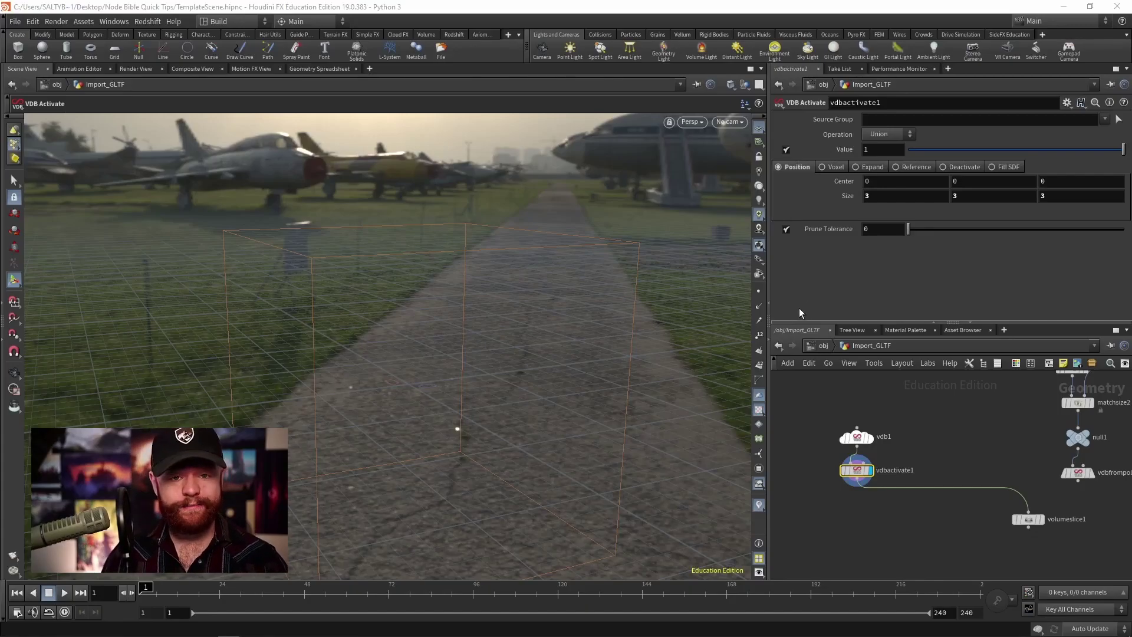
Step: Set vdb1's Display Isocontour to 1 in its Visualization settings
left_click_drag(908, 415, 856, 437)
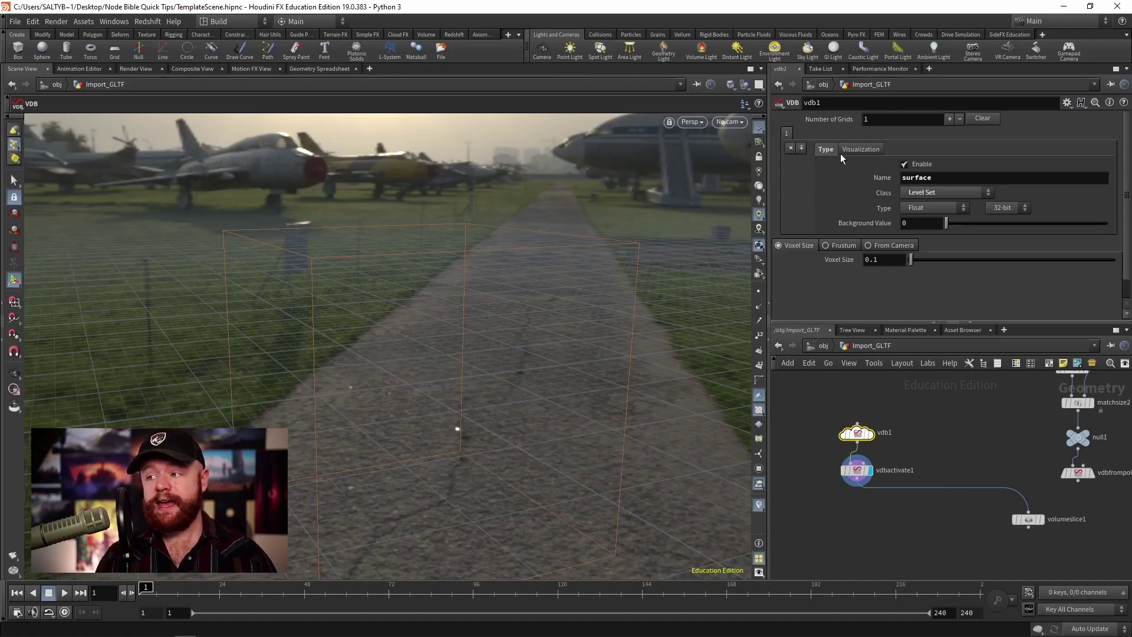
left_click(866, 149)
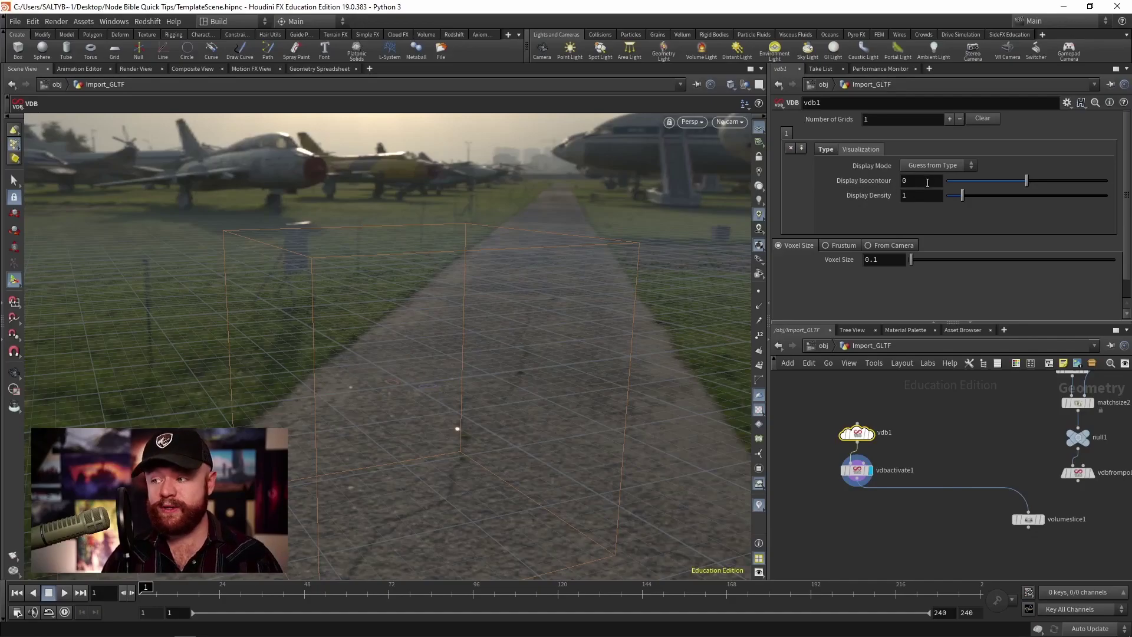
left_click(903, 181)
type("1")
key("Return")
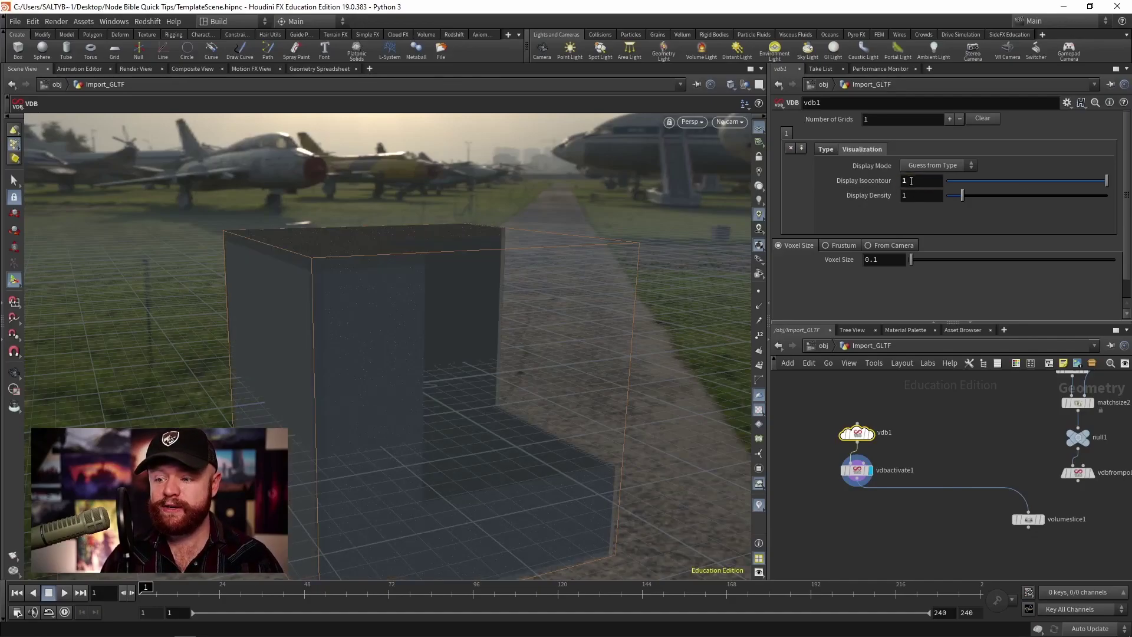
Step: Hide the viewport reference grid and orbit around the solid activated box
left_click_drag(410, 345, 374, 344, "alt")
middle_click_drag(374, 345, 382, 352, "alt")
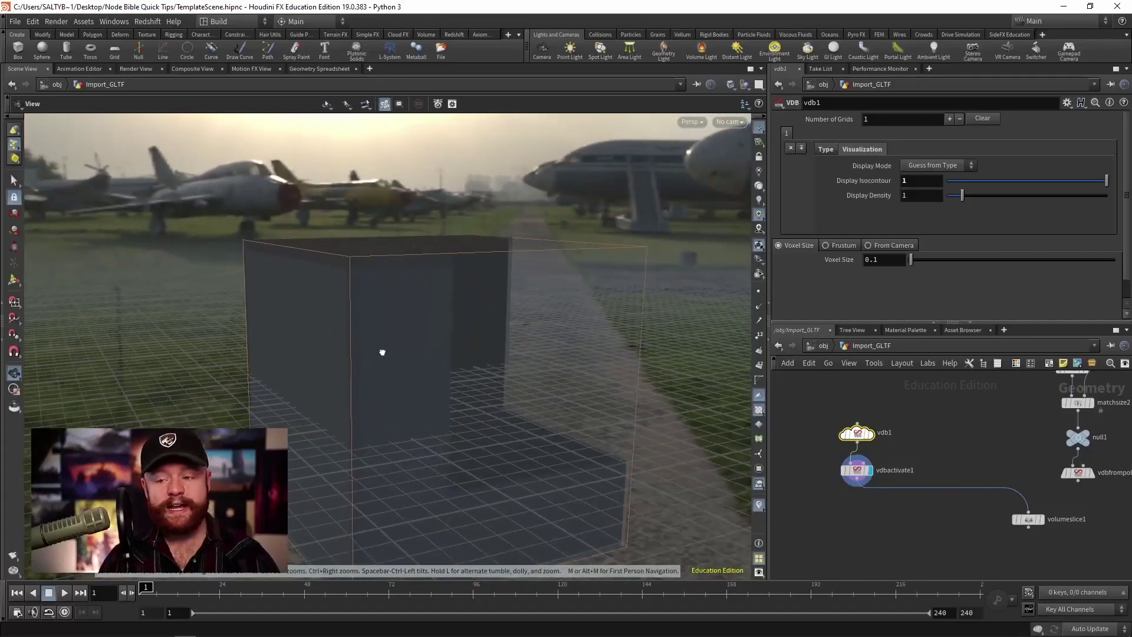
left_click_drag(382, 351, 396, 350, "alt")
left_click(759, 130)
middle_click_drag(479, 344, 386, 336, "alt")
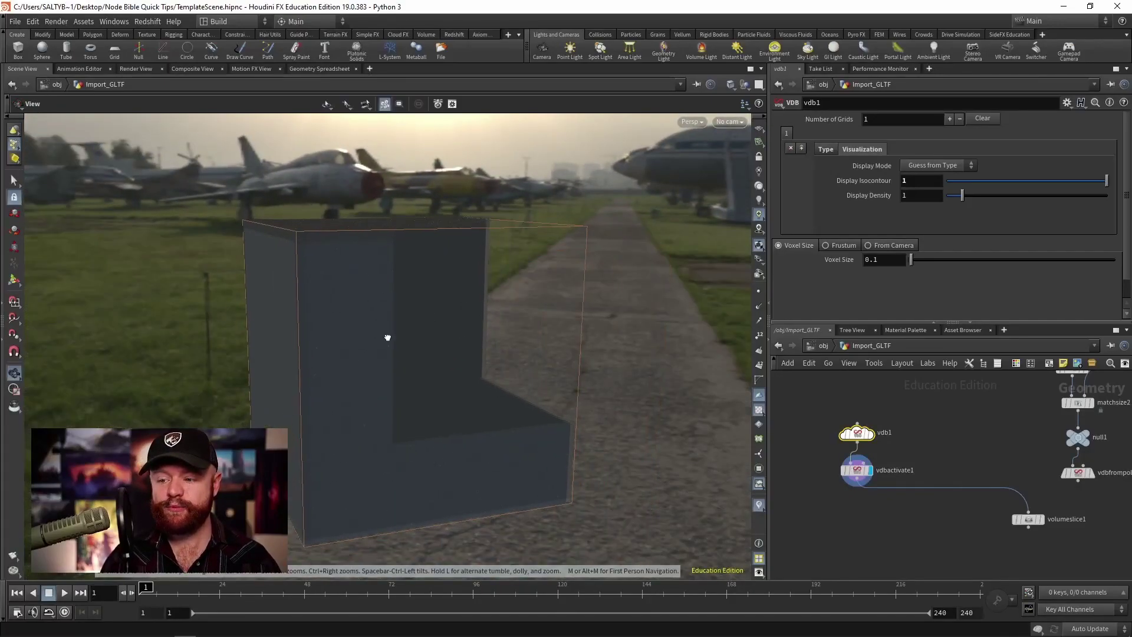
mouse_move(386, 336)
left_mouse_down("alt")
mouse_move(426, 335)
mouse_move(430, 346)
mouse_move(382, 356)
mouse_move(336, 346)
mouse_move(386, 355)
left_mouse_up("alt")
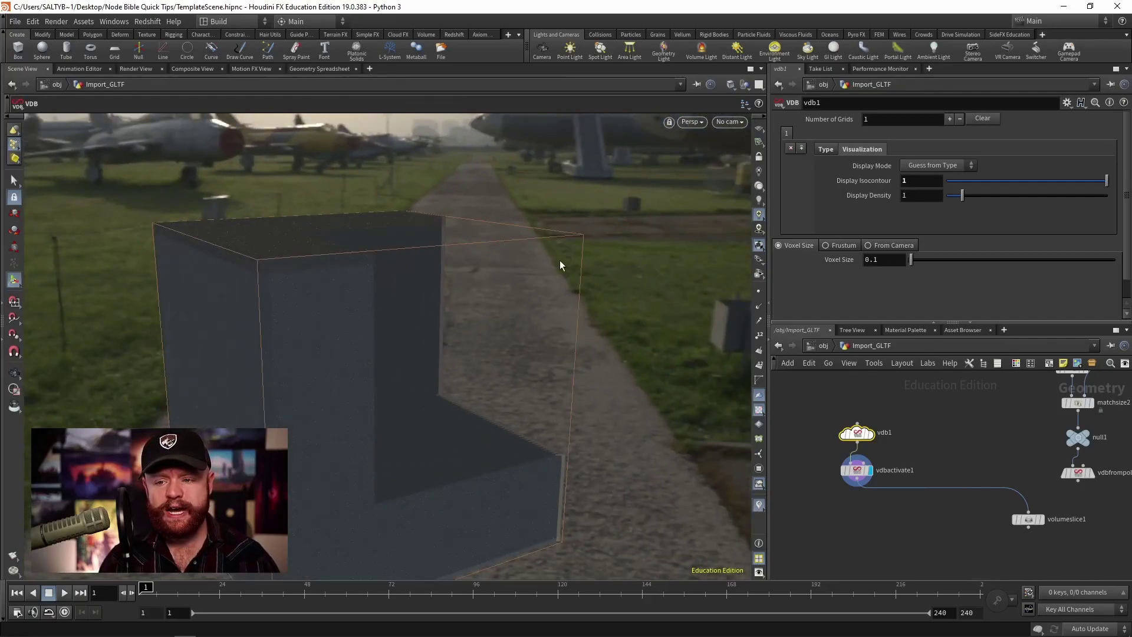
middle_click_drag(361, 346, 407, 340, "alt")
left_click_drag(407, 340, 349, 351)
key("Return")
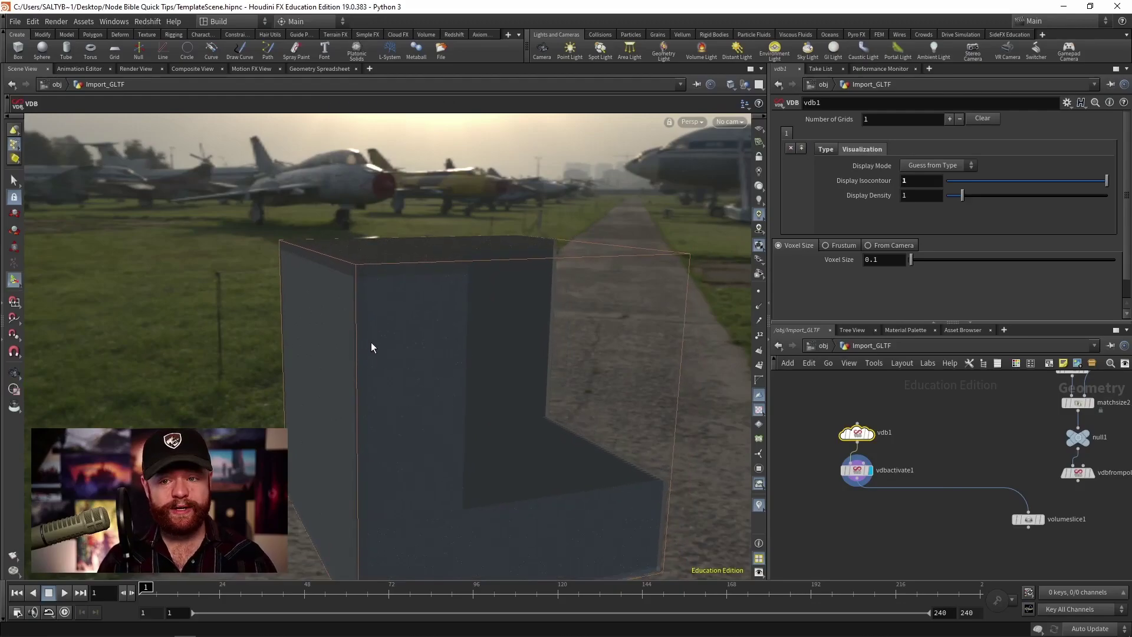
Step: Change vdb1's class to Fog Volume, then select vdbactivate1
left_click(824, 150)
left_click(915, 199)
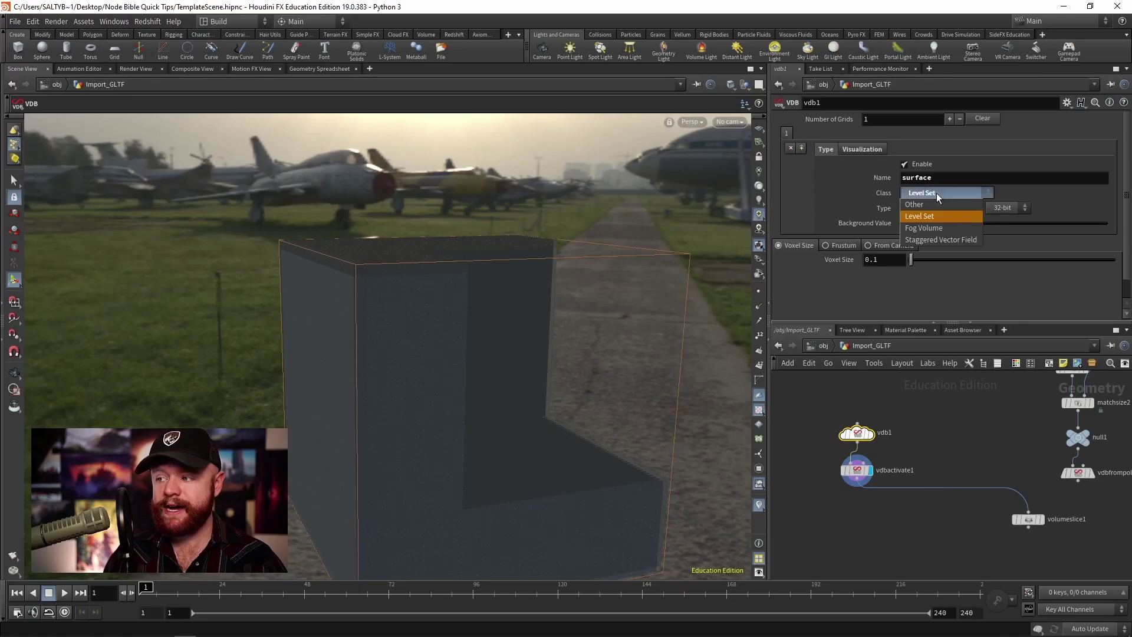
left_click(931, 225)
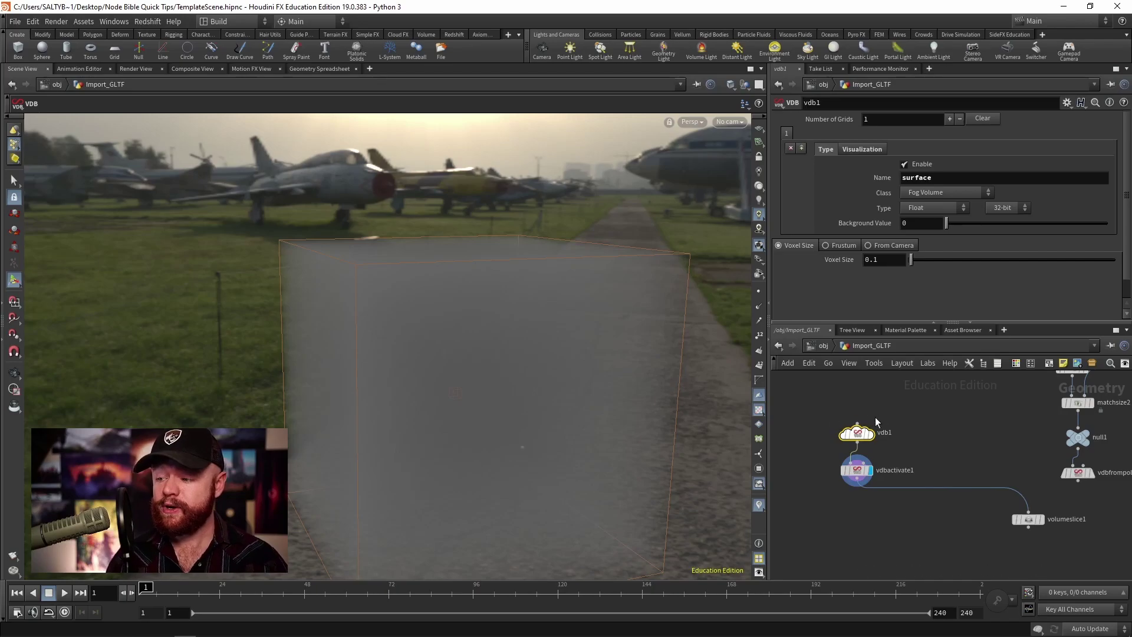
scroll(900, 442, "up", 1)
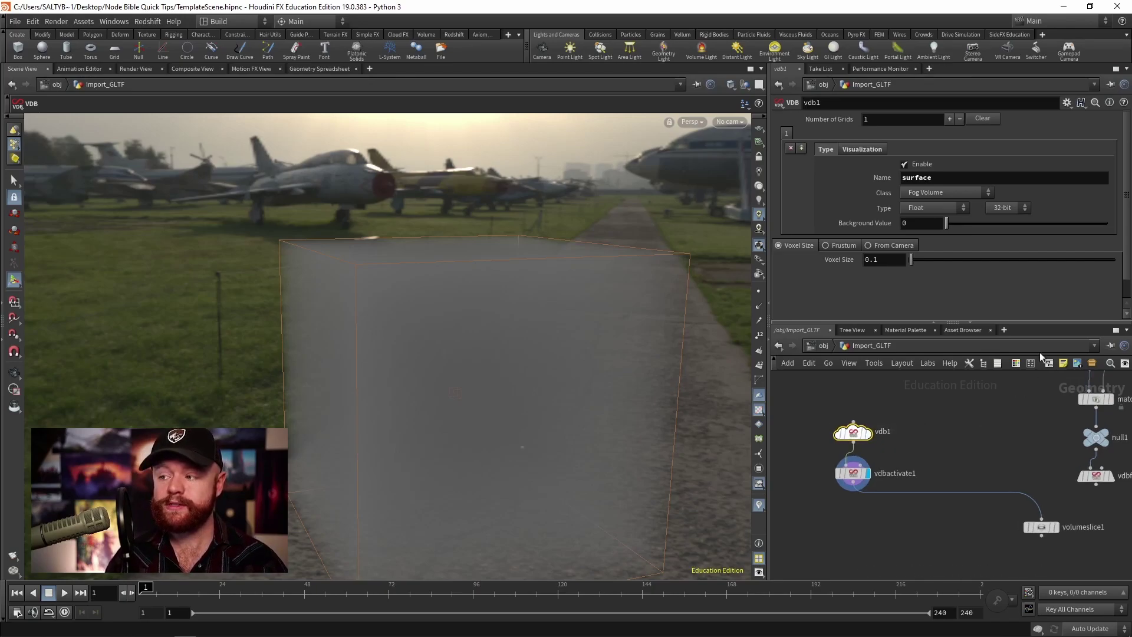
left_click(853, 476)
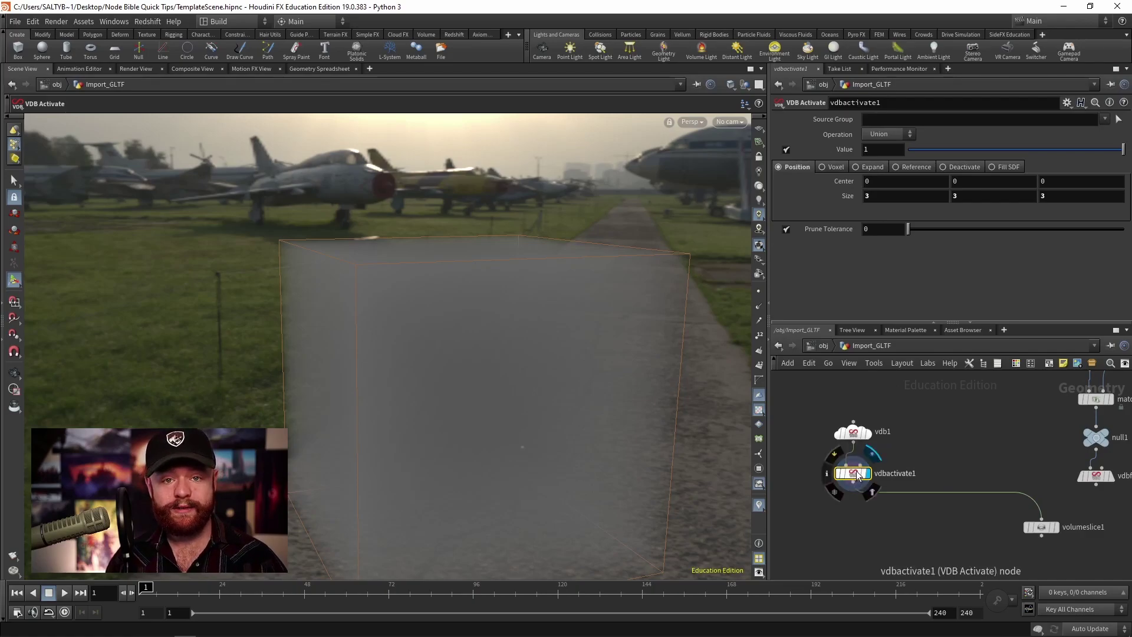
middle_click_drag(892, 460, 876, 469)
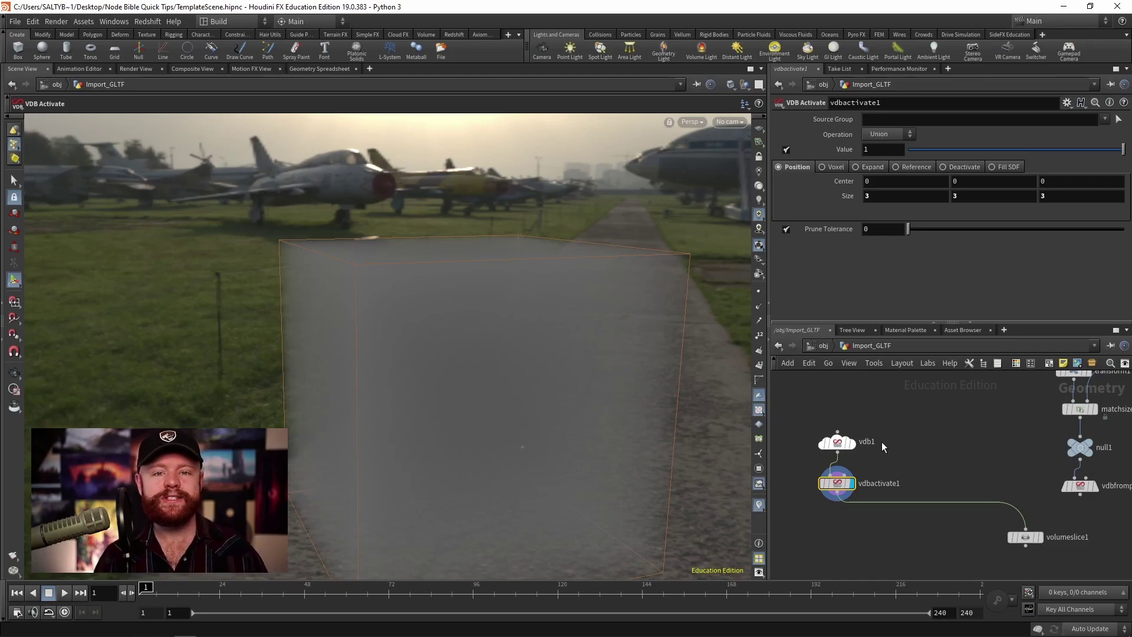
Step: Wire vdb1 into vdbfrompolygons1 as its reference volume and place it beside that node
middle_click_drag(940, 465, 862, 458)
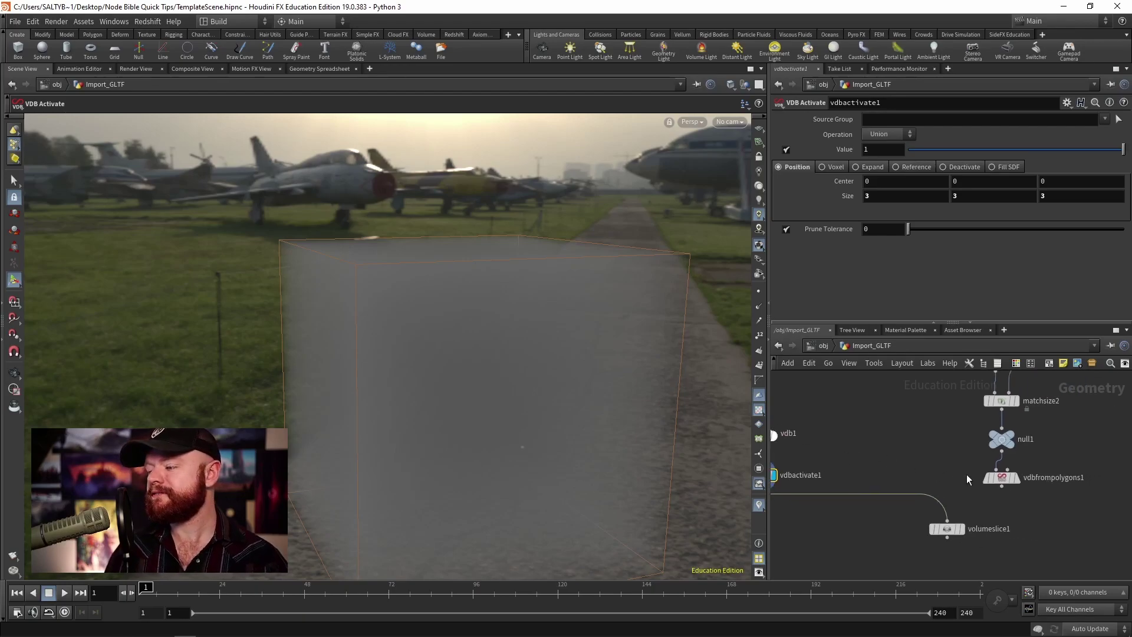
left_click_drag(962, 464, 998, 483)
middle_click_drag(896, 446, 959, 452)
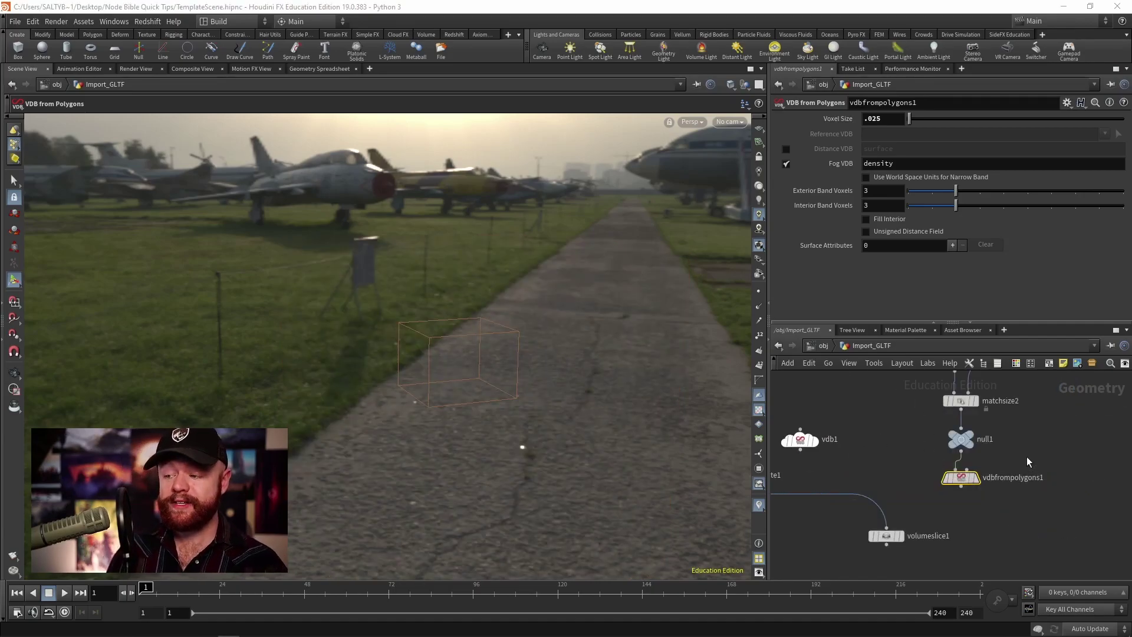
left_click(974, 470)
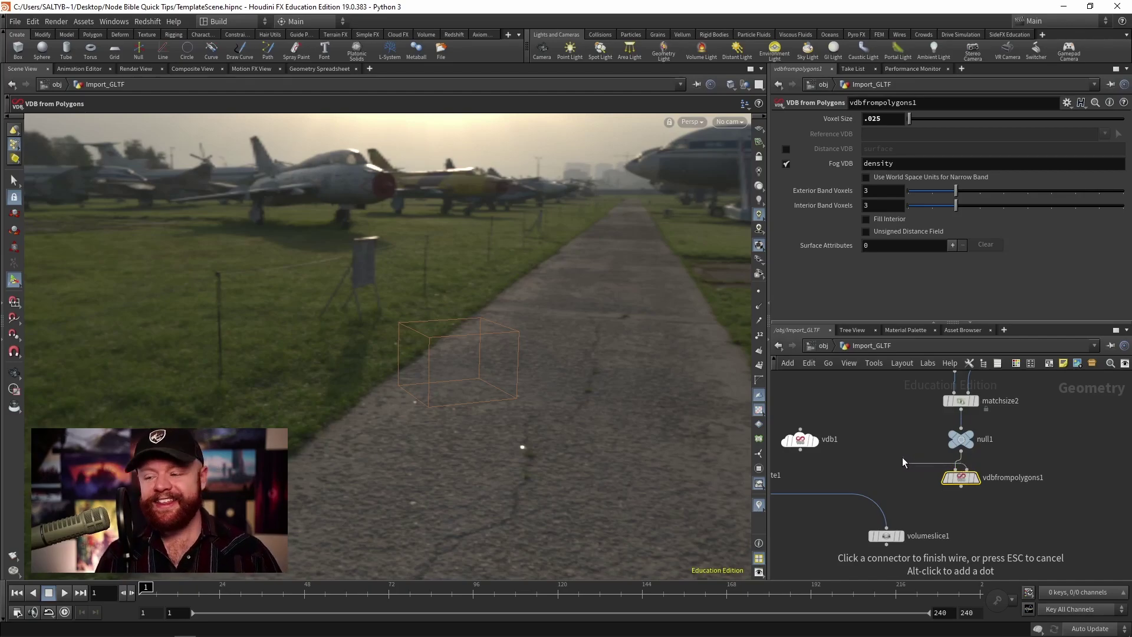
left_click(812, 449)
left_click_drag(812, 449, 1066, 457)
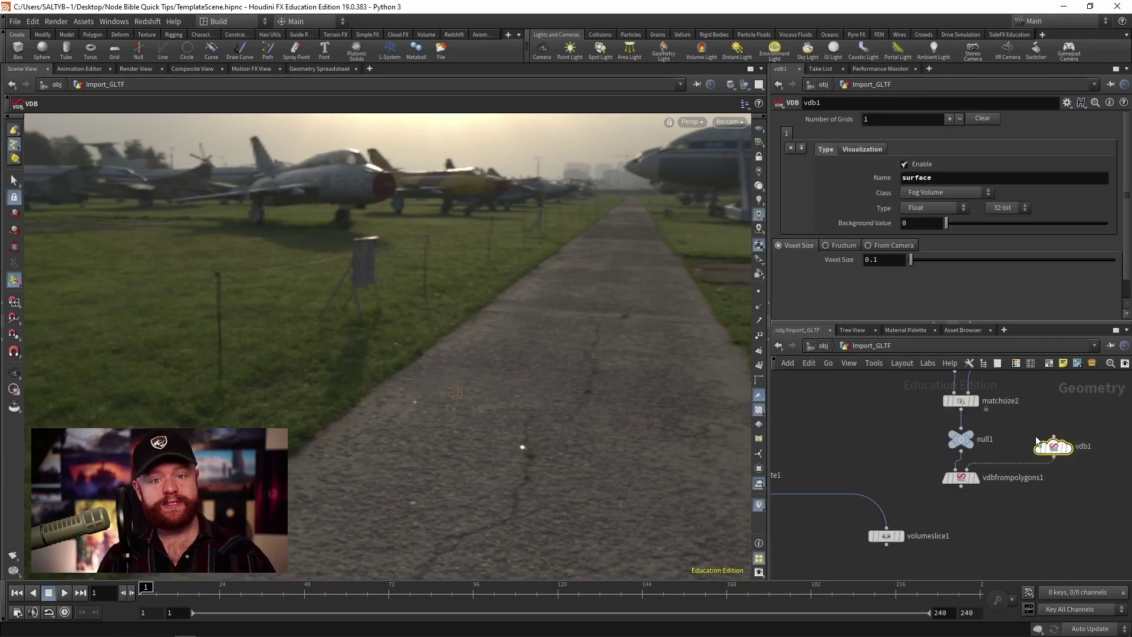
Step: Review vdbfrompolygons1's settings, then edit vdb1's voxel size value
left_click(957, 480)
middle_click_drag(1042, 488, 1001, 497)
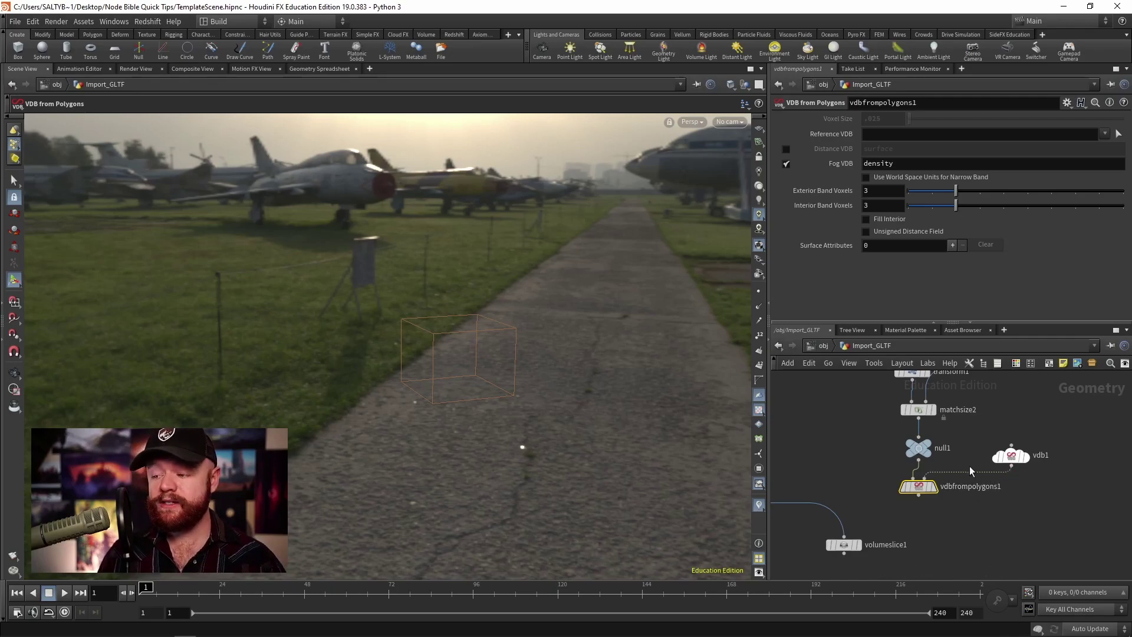
left_click(1010, 456)
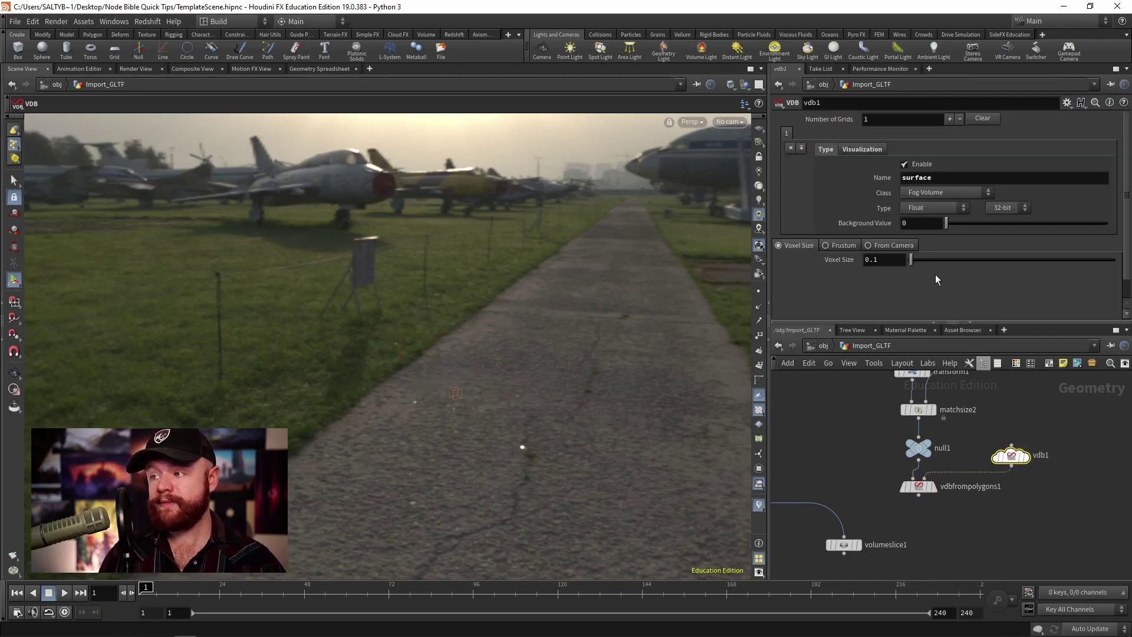
double_click(873, 258)
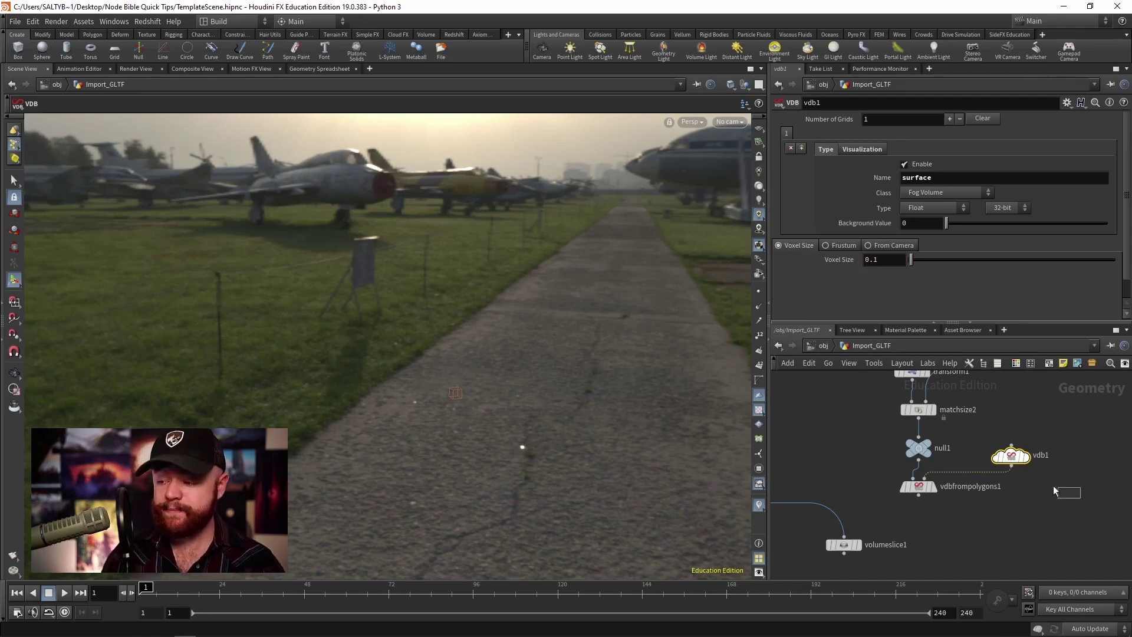
Step: Move vdb1 above vdbactivate1, display it, and wire it into vdbactivate1's first input
left_click_drag(1021, 457, 814, 455)
middle_click_drag(884, 410, 1026, 412)
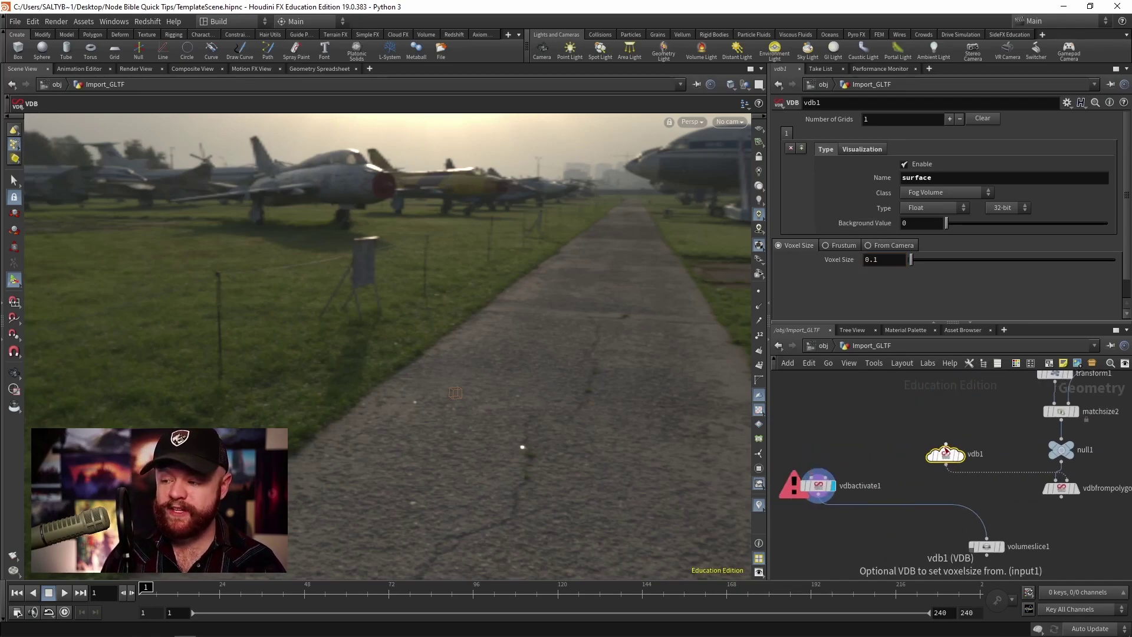
left_click_drag(950, 457, 812, 477)
left_click(833, 434)
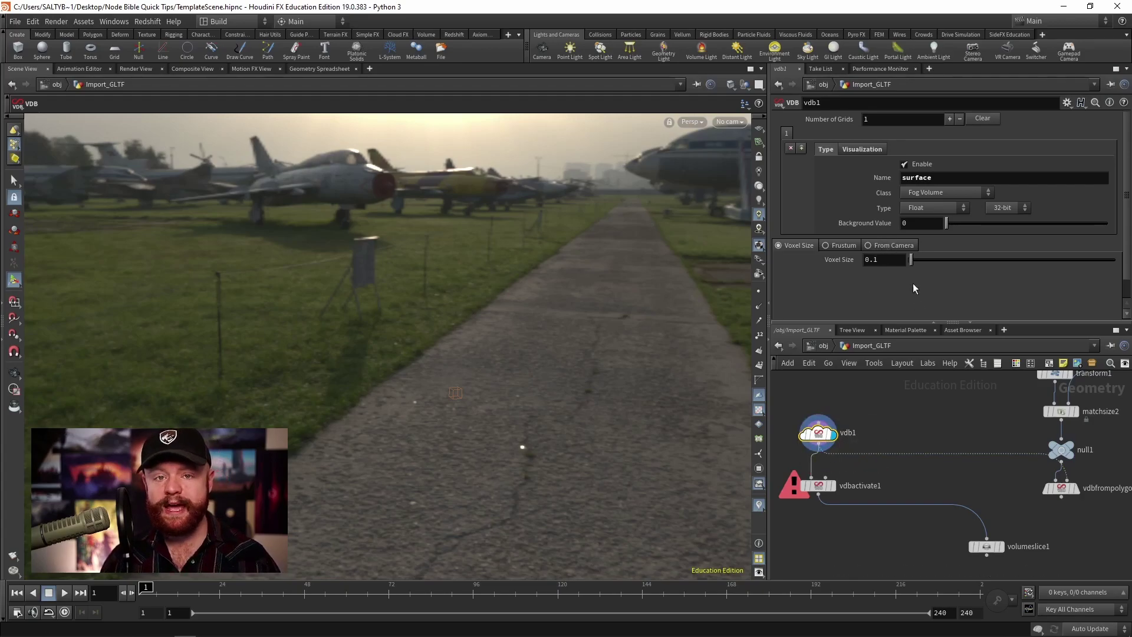
Step: Cut vdb1's leftover wire, then create cam1 from the current view at object level
key("y")
left_click_drag(894, 406, 878, 430)
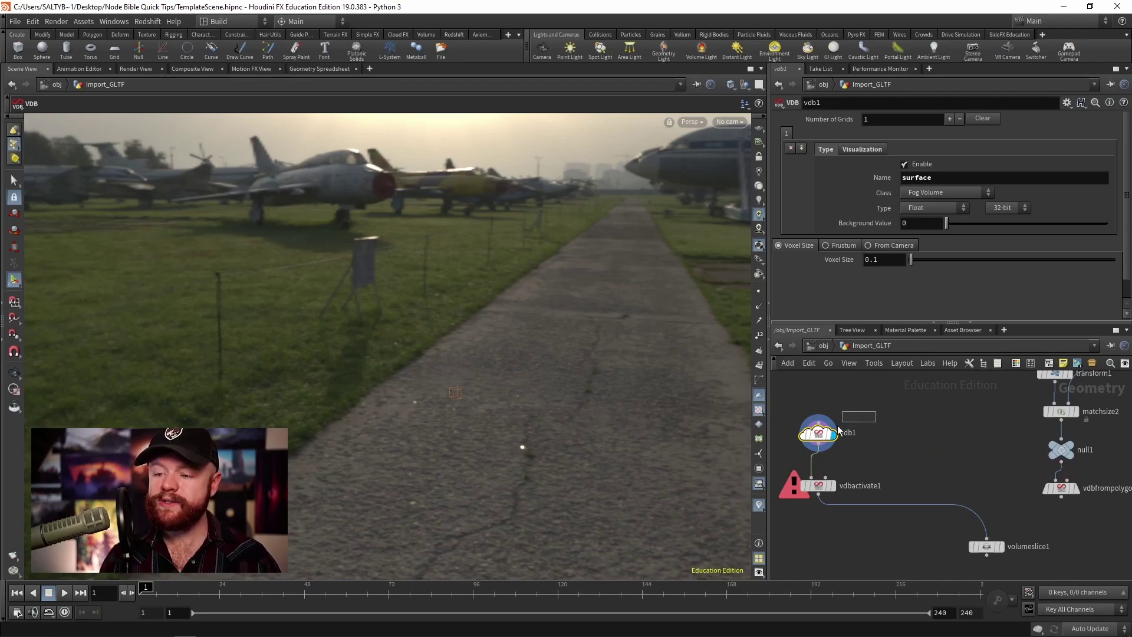
left_click(825, 347)
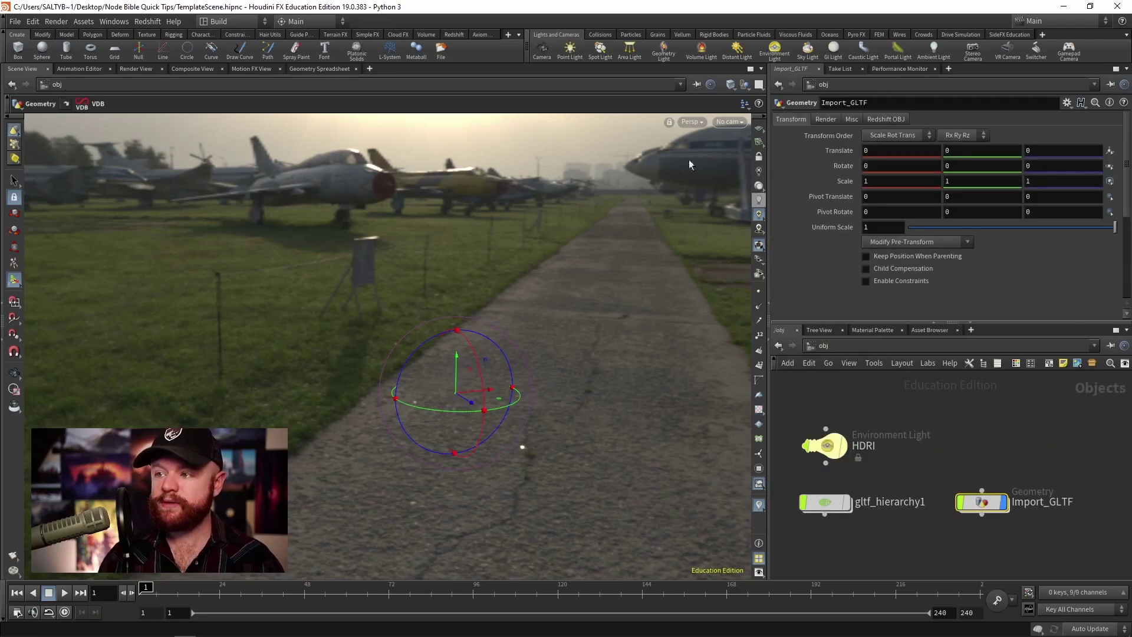
left_click(544, 53)
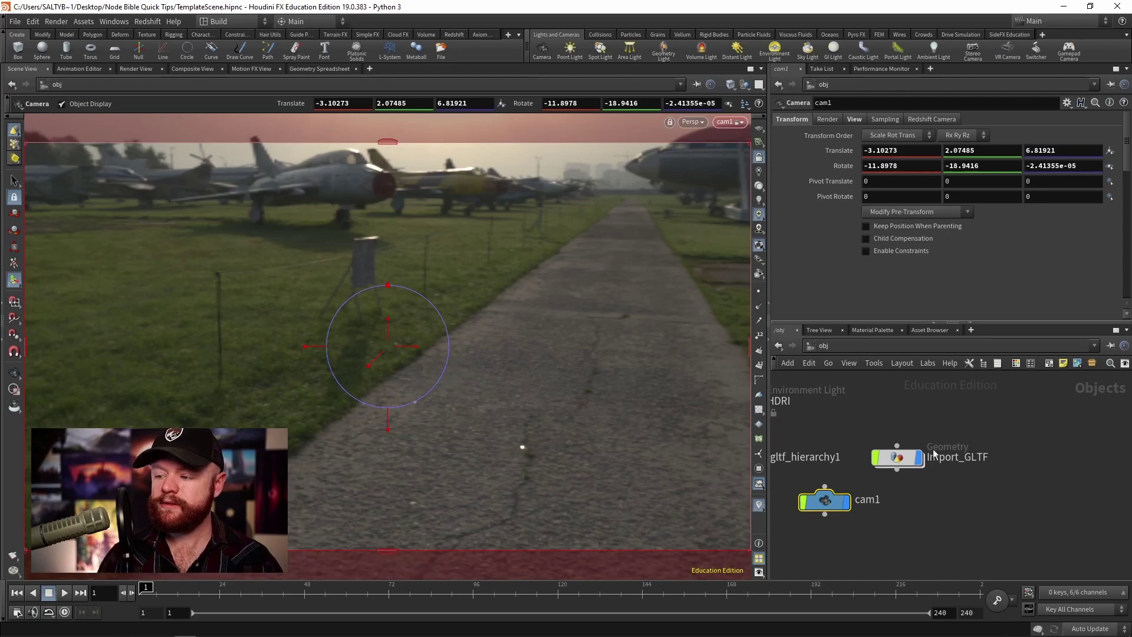
Step: Set vdb1 to build its volume From Camera using /obj/cam1
double_click(902, 458)
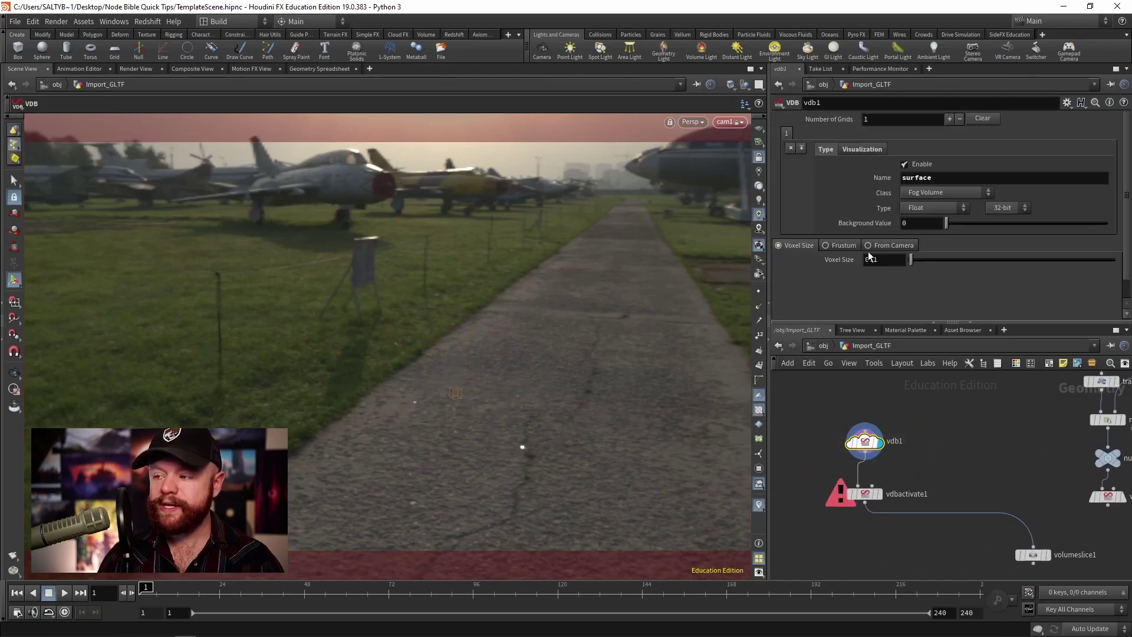
left_click(903, 244)
left_click(1106, 260)
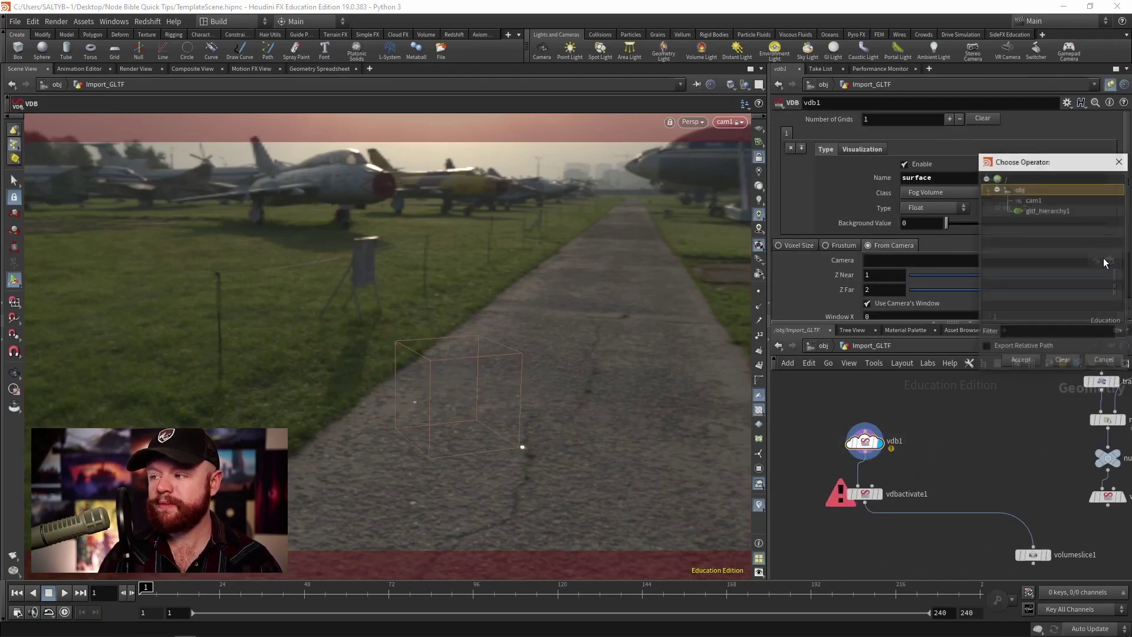
left_click(1010, 360)
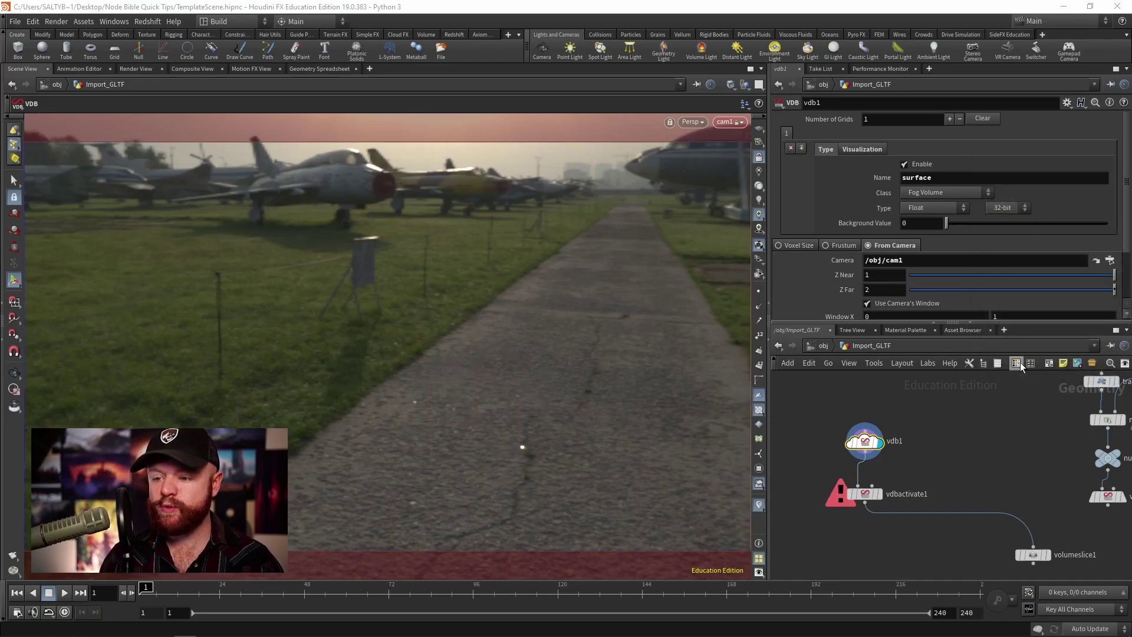
left_click(759, 158)
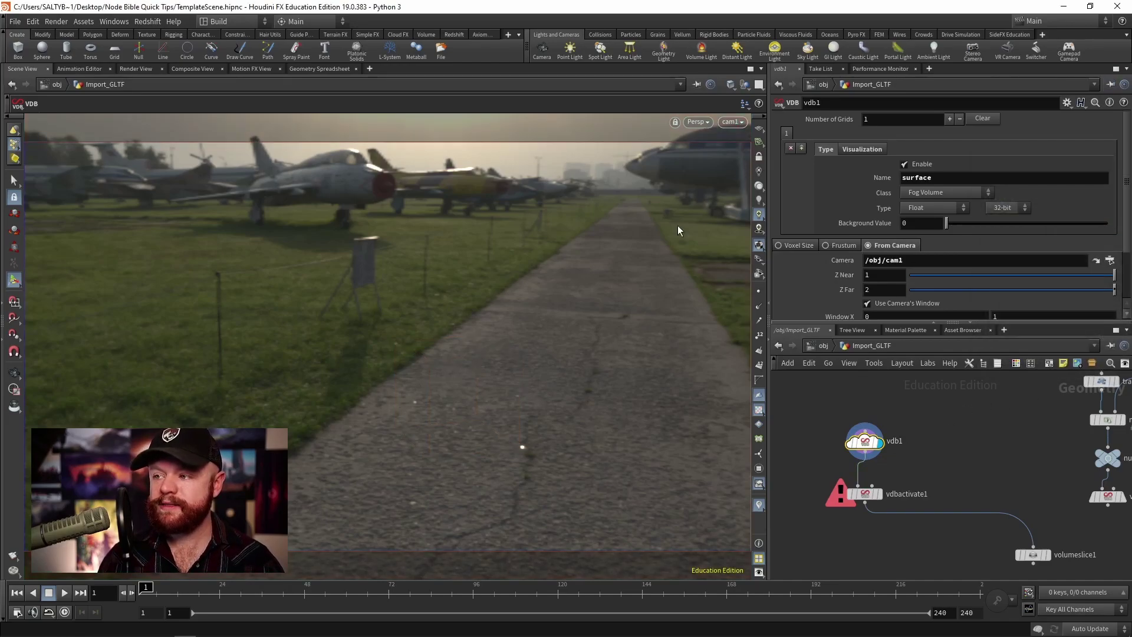
left_click_drag(482, 348, 379, 351, "alt")
key("Return")
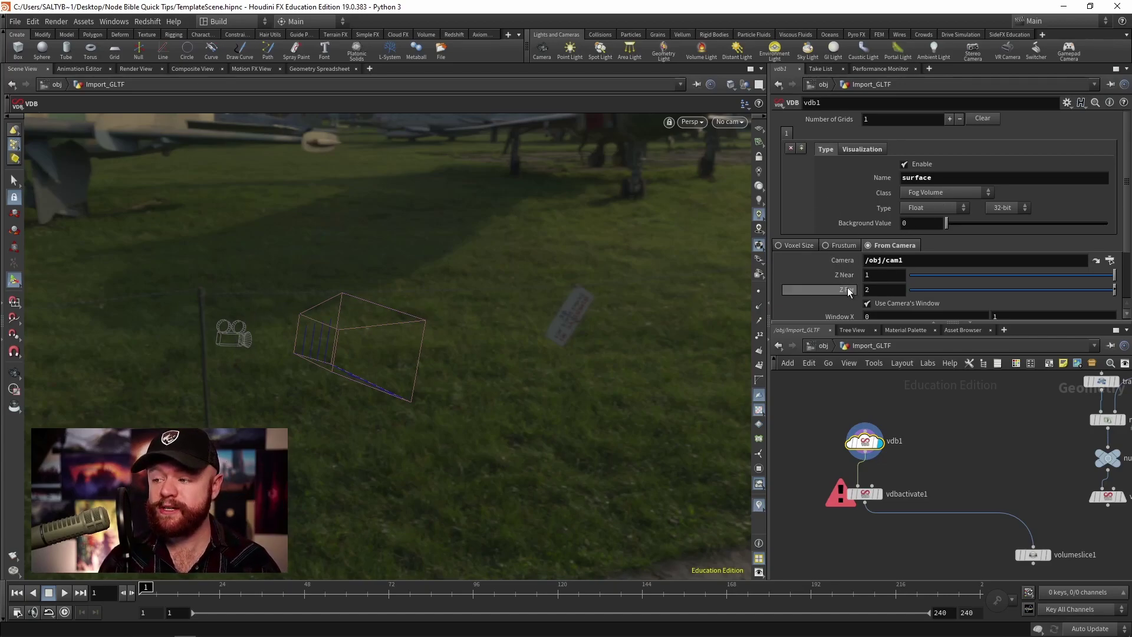
Step: Extend the frustum's Z Far to 18 and set Window X to -.1 through 1.1
middle_click_drag(847, 287, 943, 260)
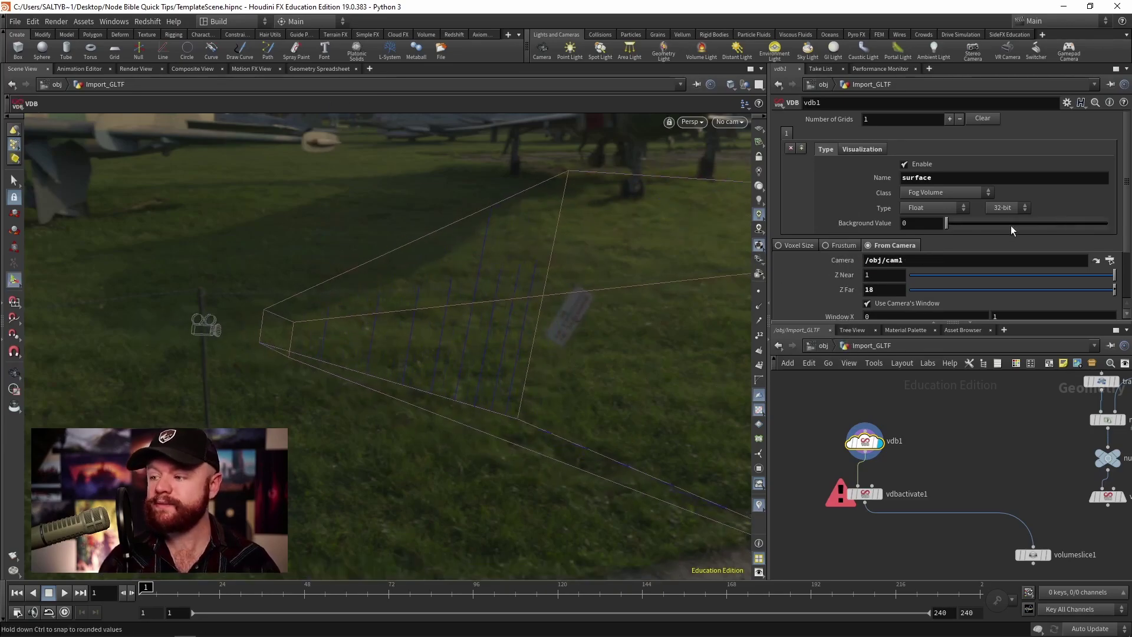
scroll(1120, 248, "down", 1)
scroll(1120, 249, "down", 2)
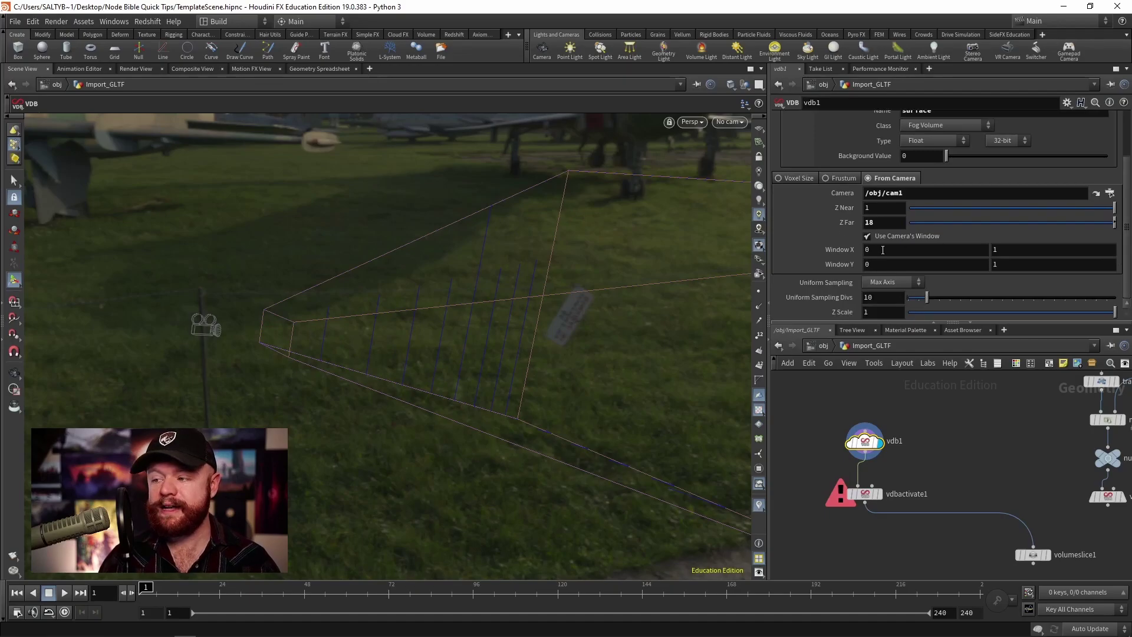
middle_click_drag(878, 249, 855, 249)
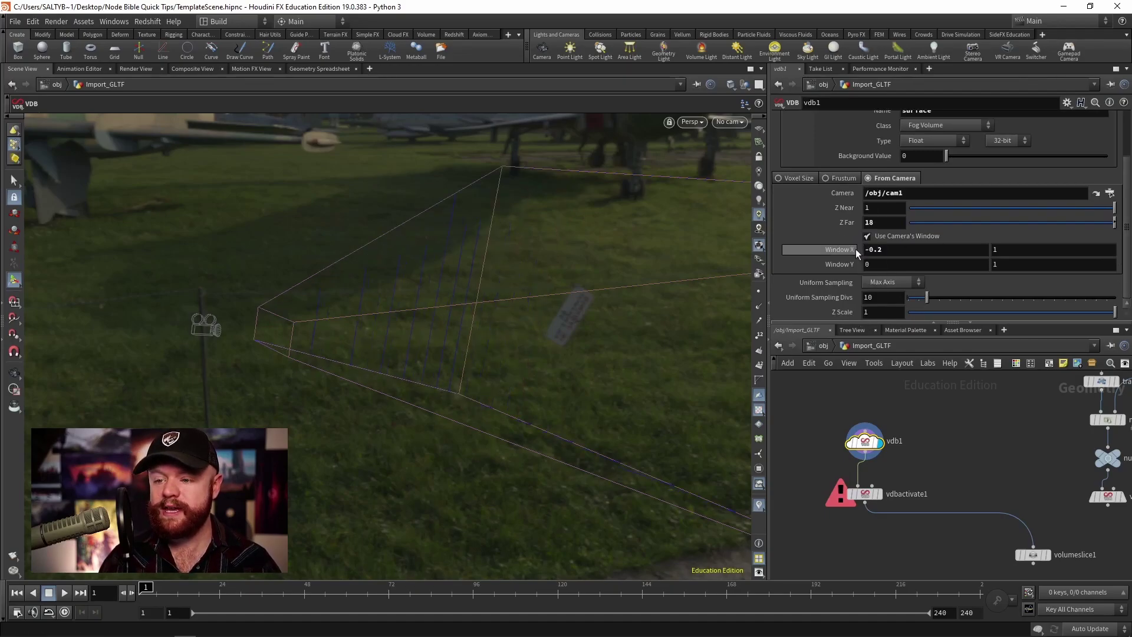
type("-.1")
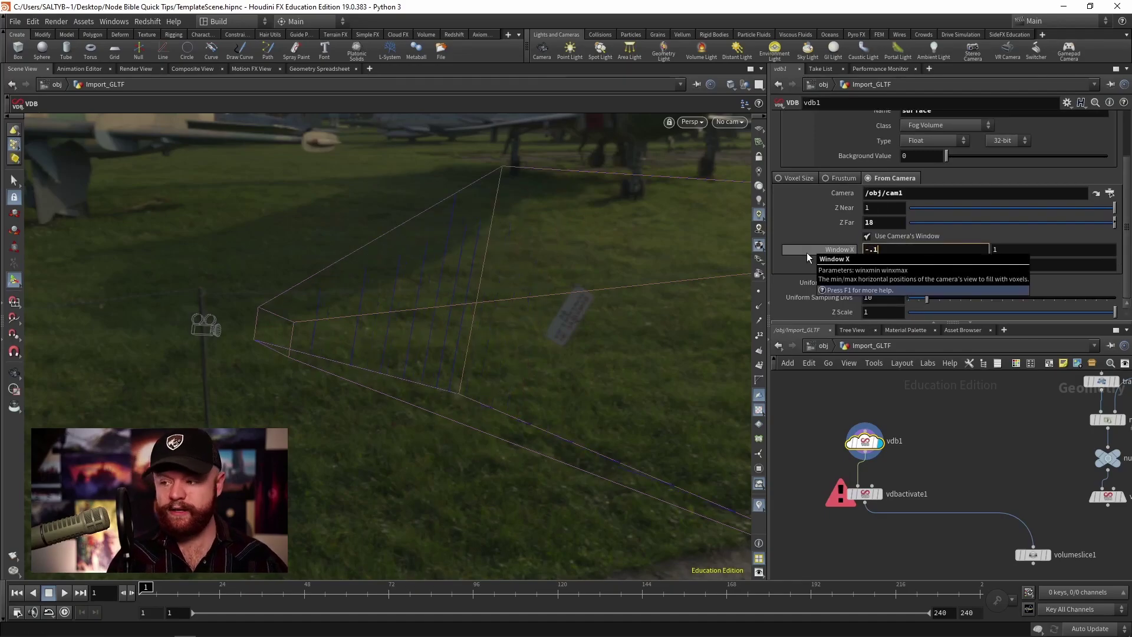
key("Tab")
type("1.1")
key("Return")
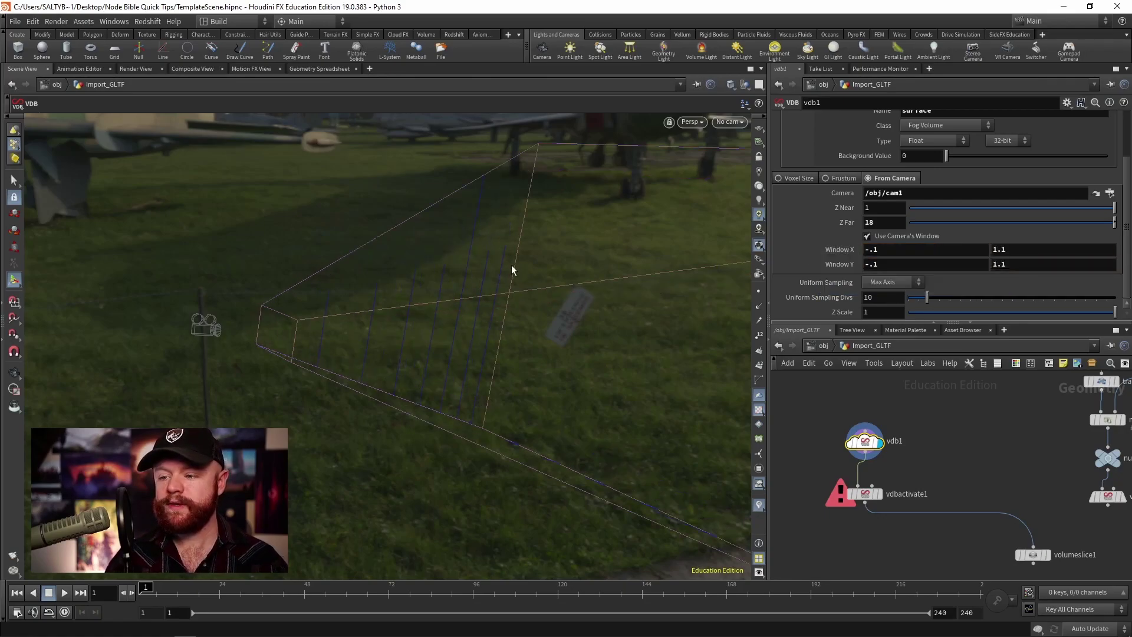
Step: Raise vdb1's Uniform Sampling Divs to 80
left_click_drag(508, 266, 443, 295, "alt")
key("Return")
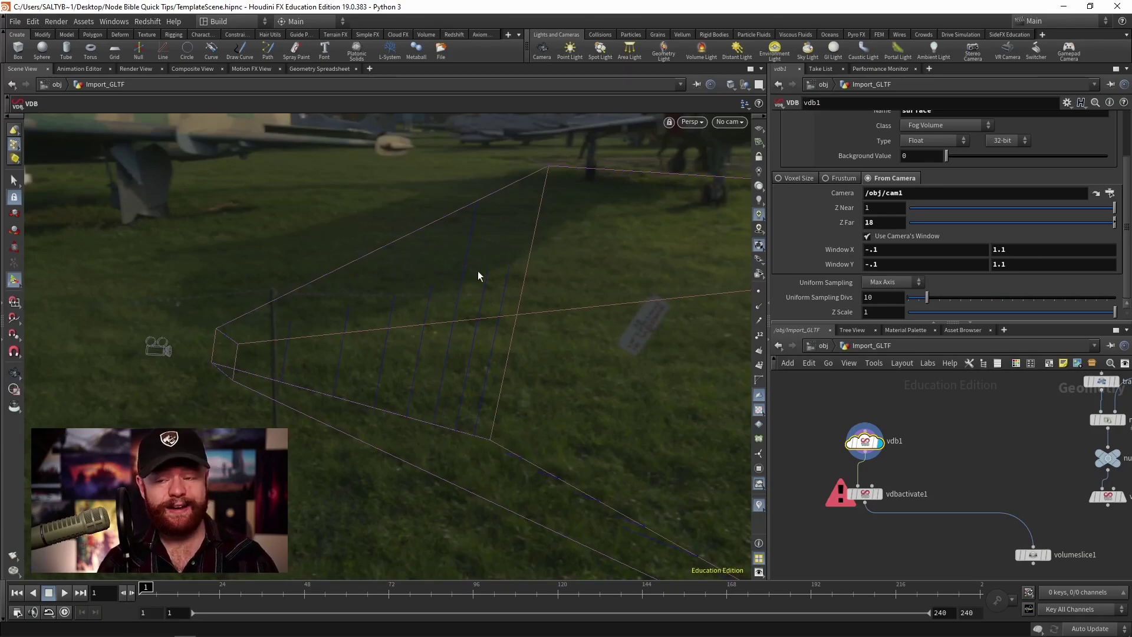
left_click_drag(926, 297, 931, 297)
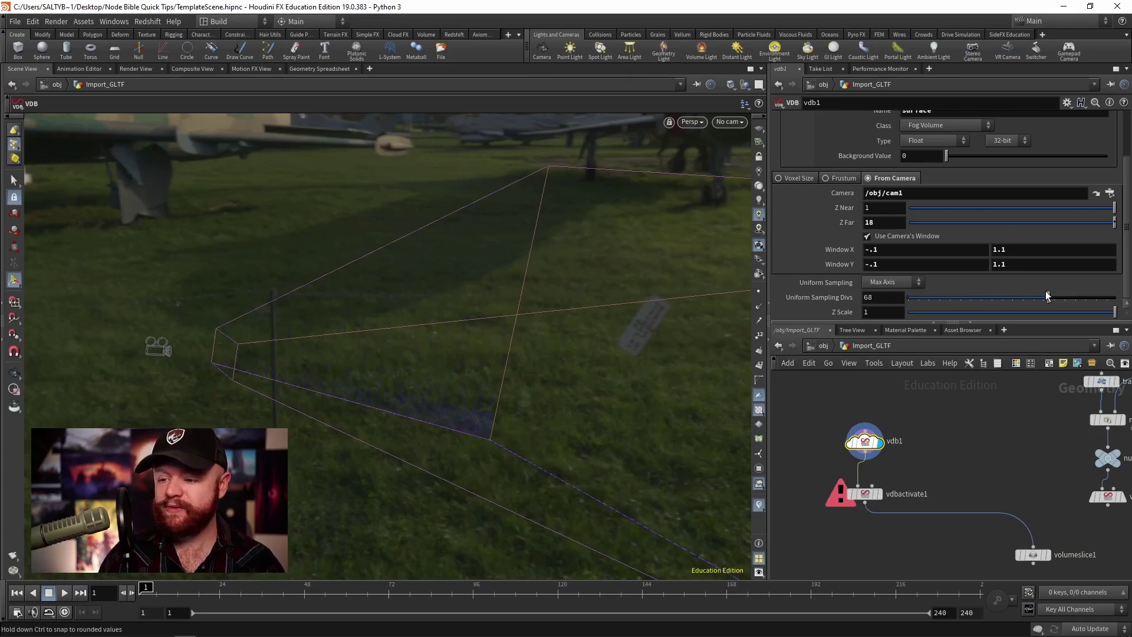
mouse_move(1047, 296)
left_mouse_down()
mouse_move(948, 296)
mouse_move(1065, 287)
left_mouse_up()
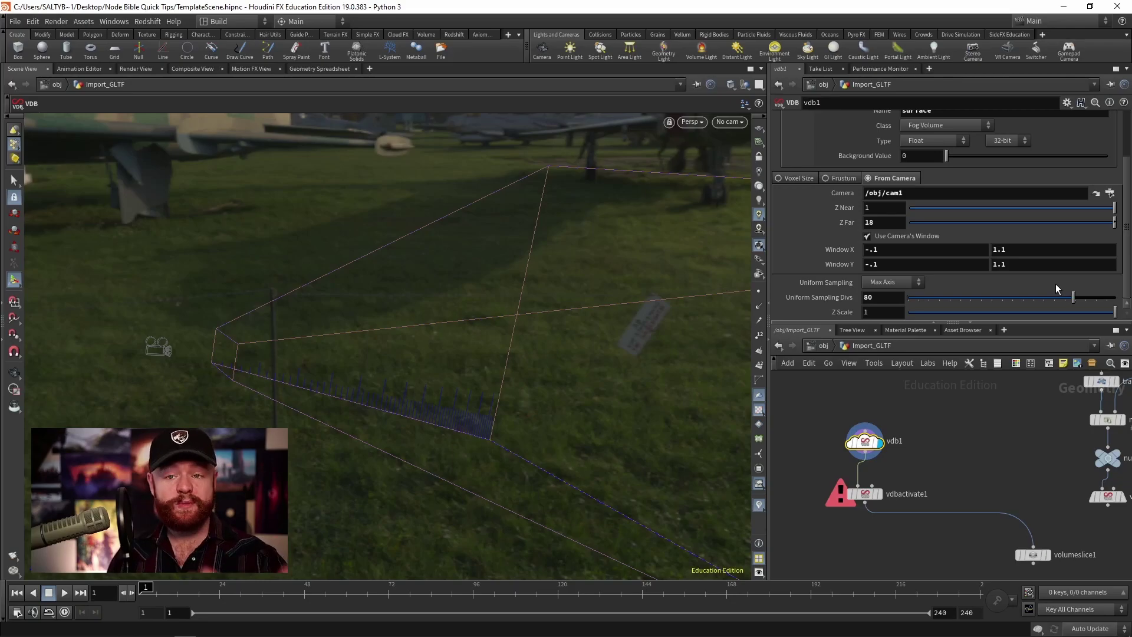
middle_click_drag(915, 466, 935, 448)
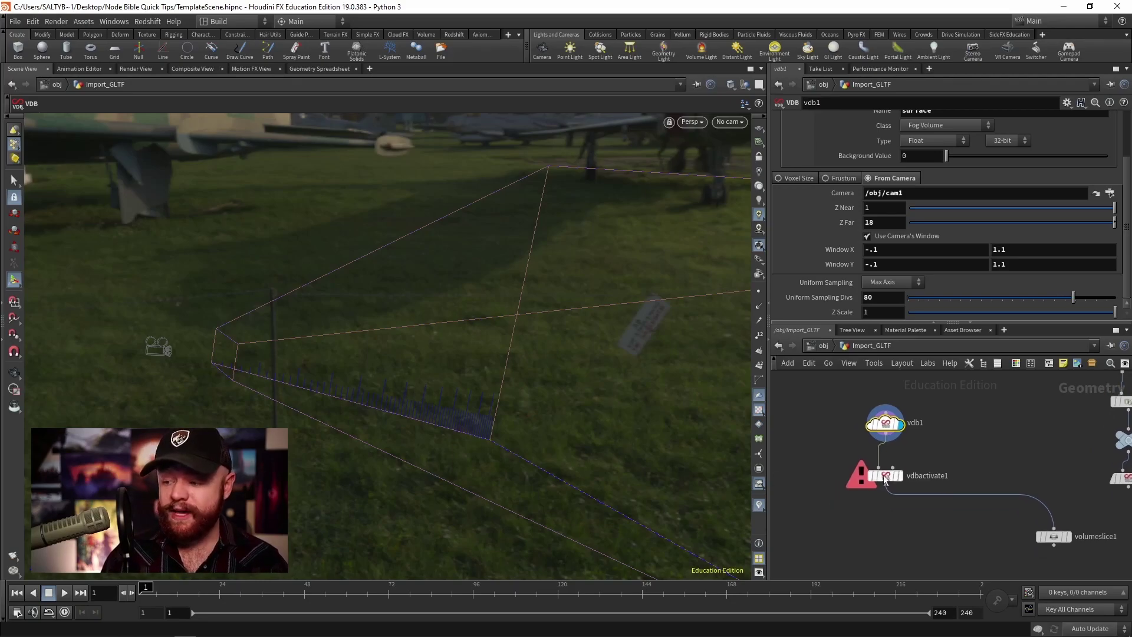
Step: Display vdbactivate1 and ladder its activation Size to 15 on every axis
left_click(905, 461)
left_click(878, 475)
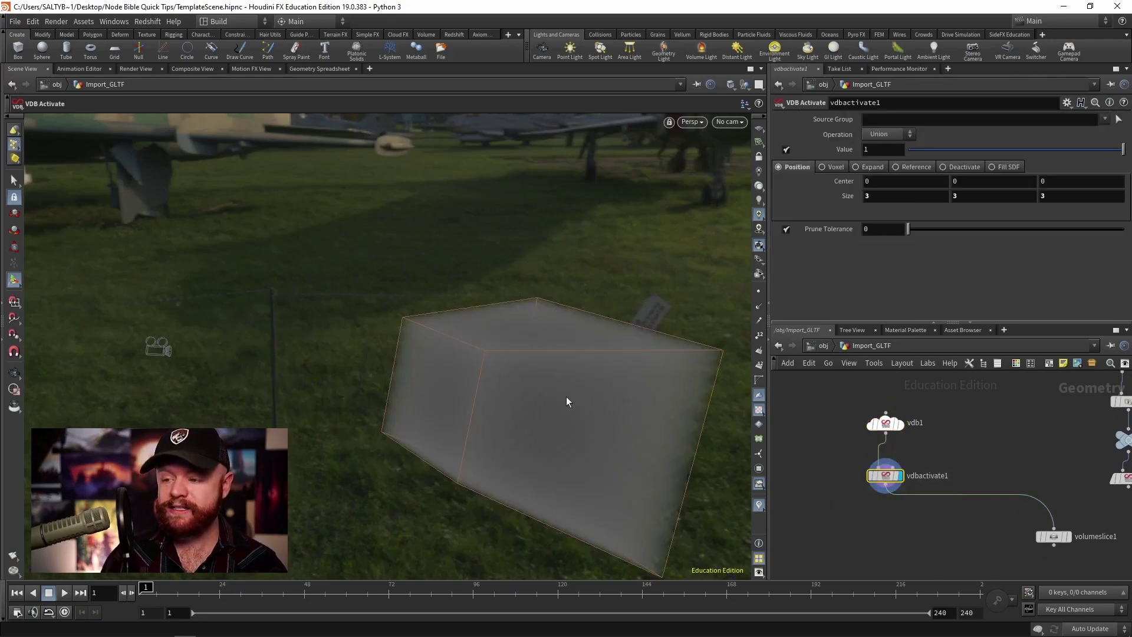
left_click_drag(566, 397, 578, 288)
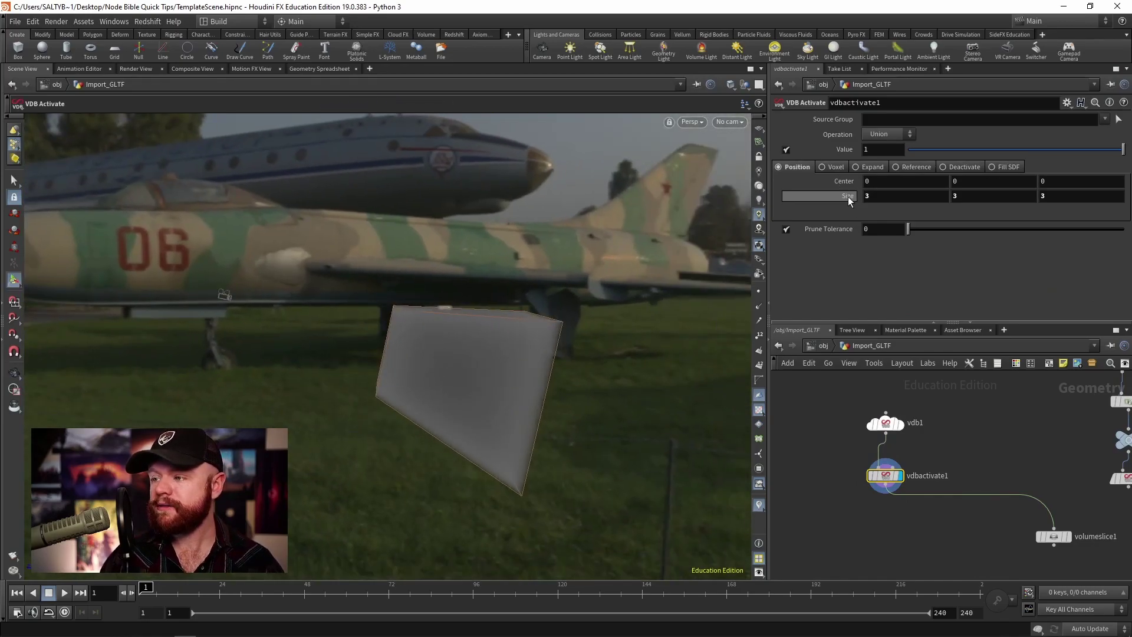
middle_click_drag(847, 196, 844, 200)
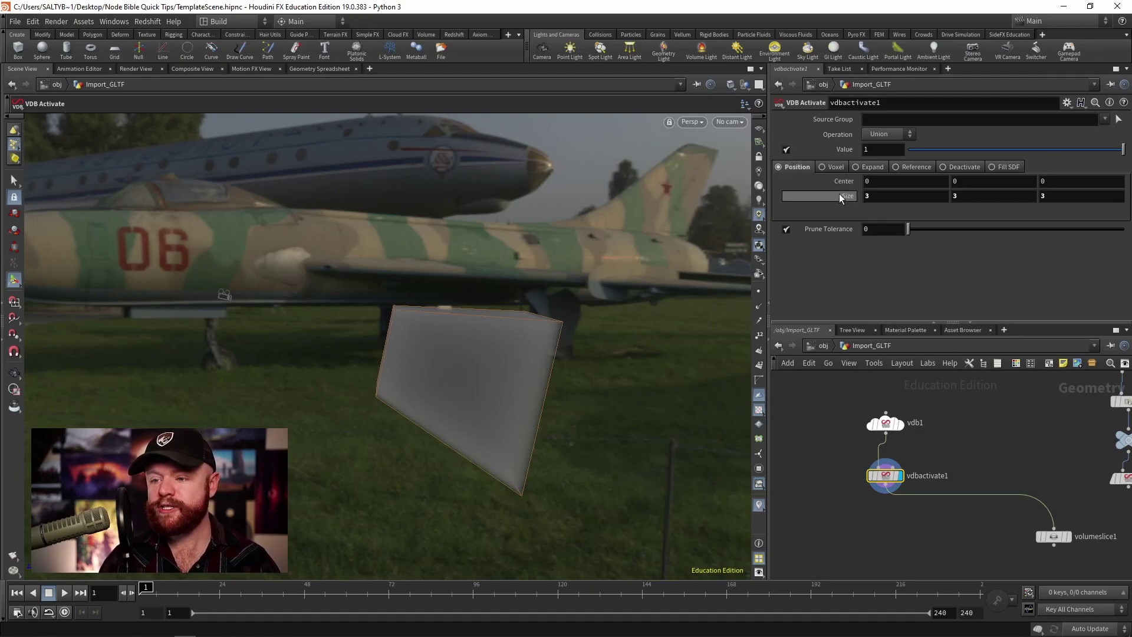
middle_click_drag(837, 193, 902, 176)
middle_click_drag(538, 244, 409, 250)
scroll(387, 270, "down", 5)
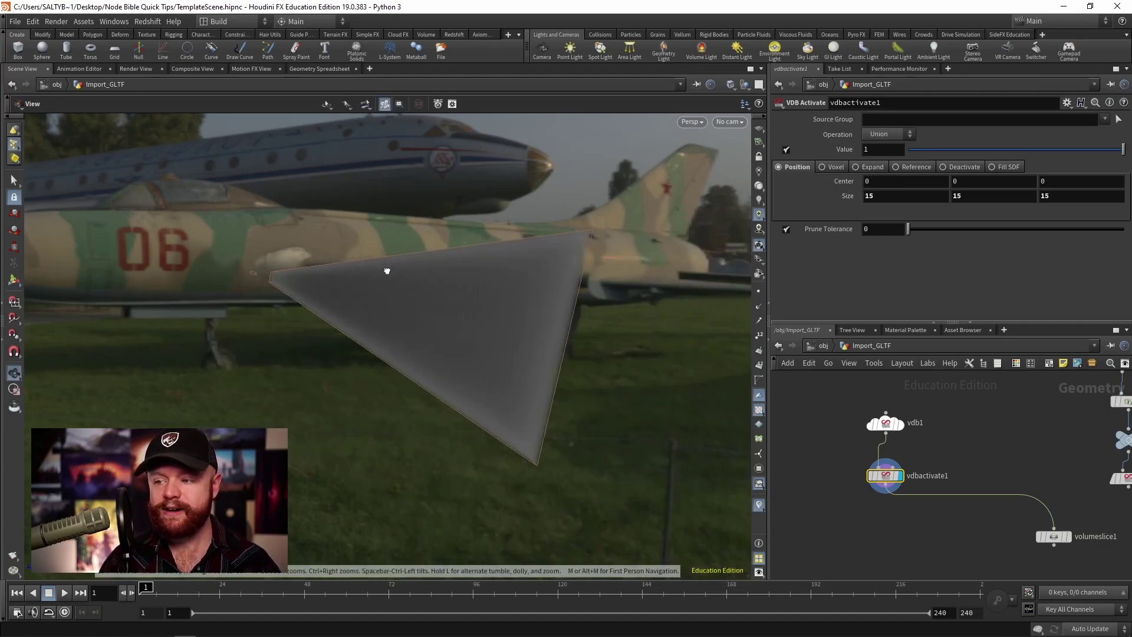
left_click_drag(387, 270, 425, 342)
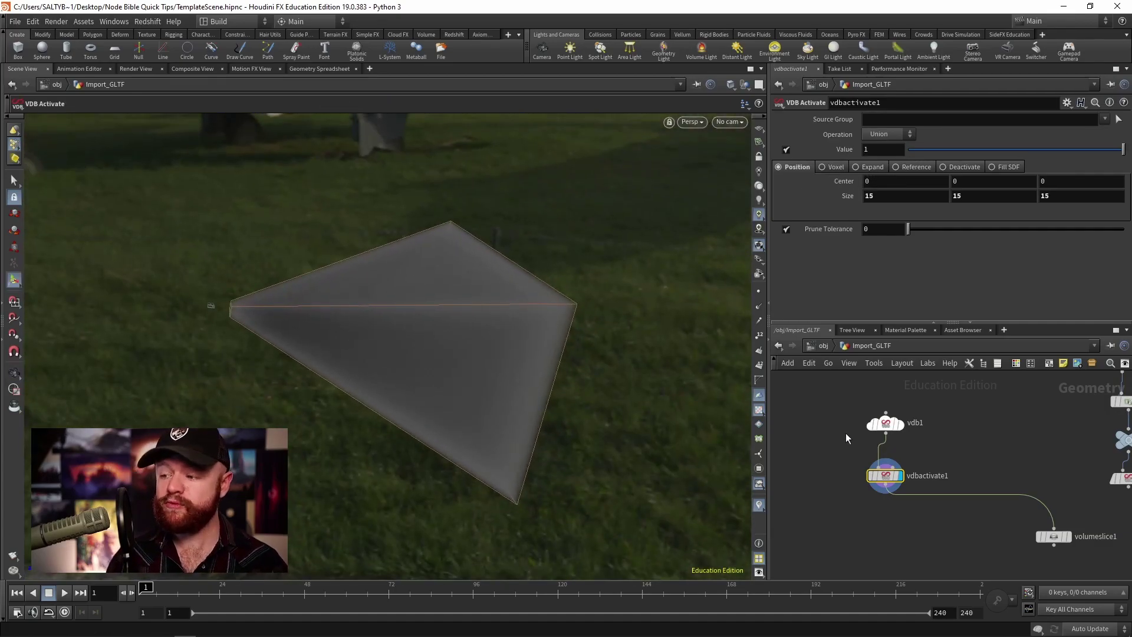
Step: Enlarge the activation Size to 22 on all axes, comparing against vdb1's camera settings
left_click(884, 422)
left_click(884, 475)
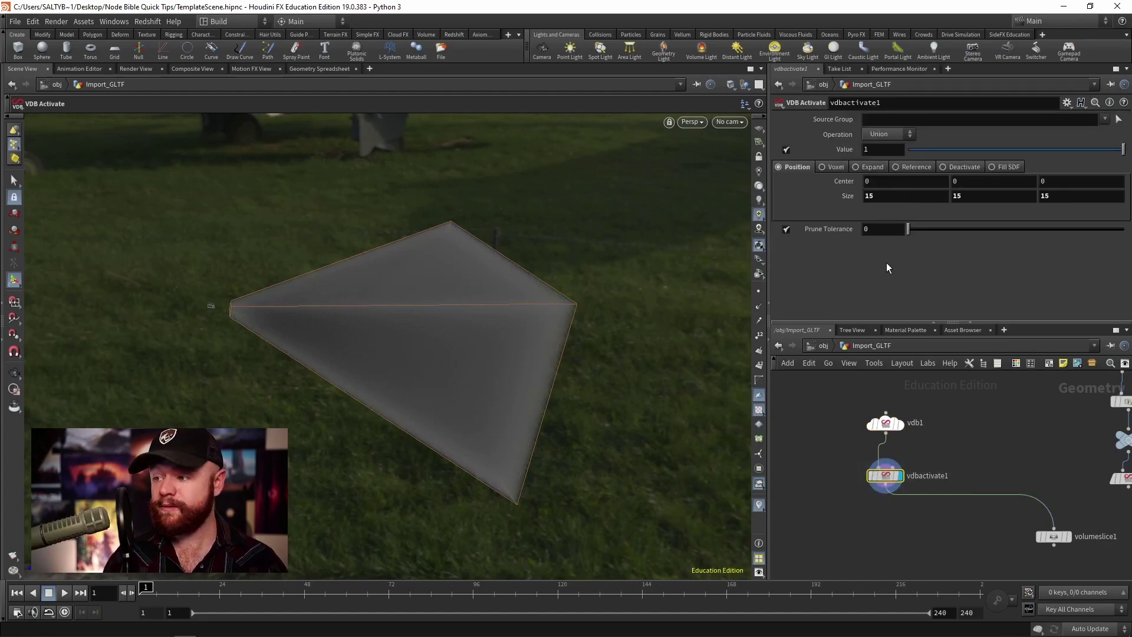
middle_click_drag(843, 196, 891, 175)
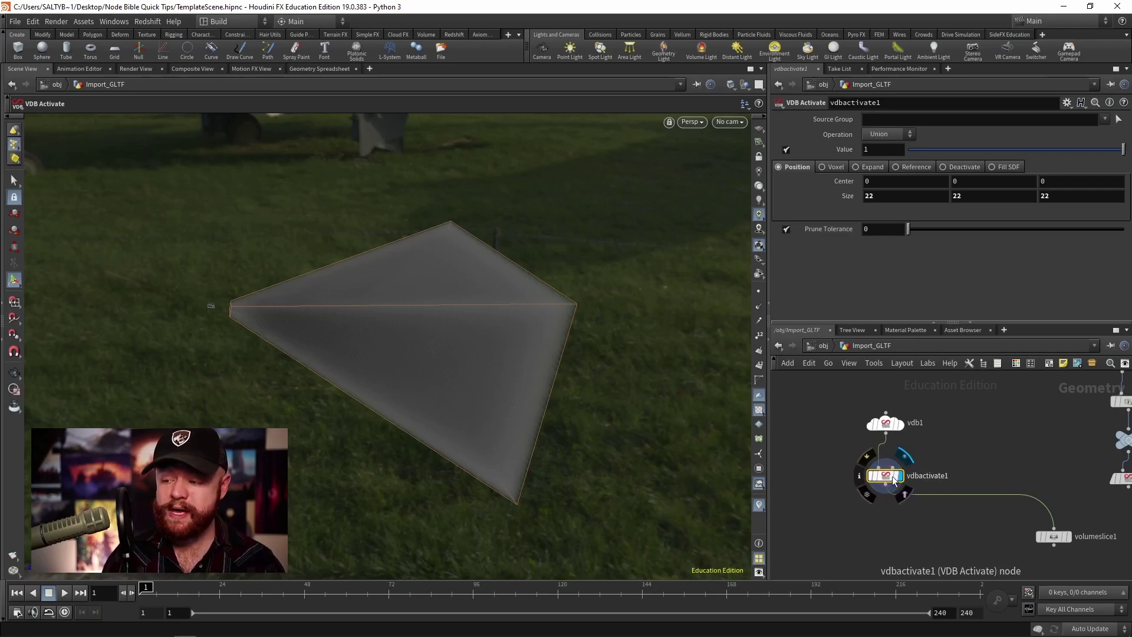
left_click_drag(893, 476, 892, 478)
left_click(882, 421)
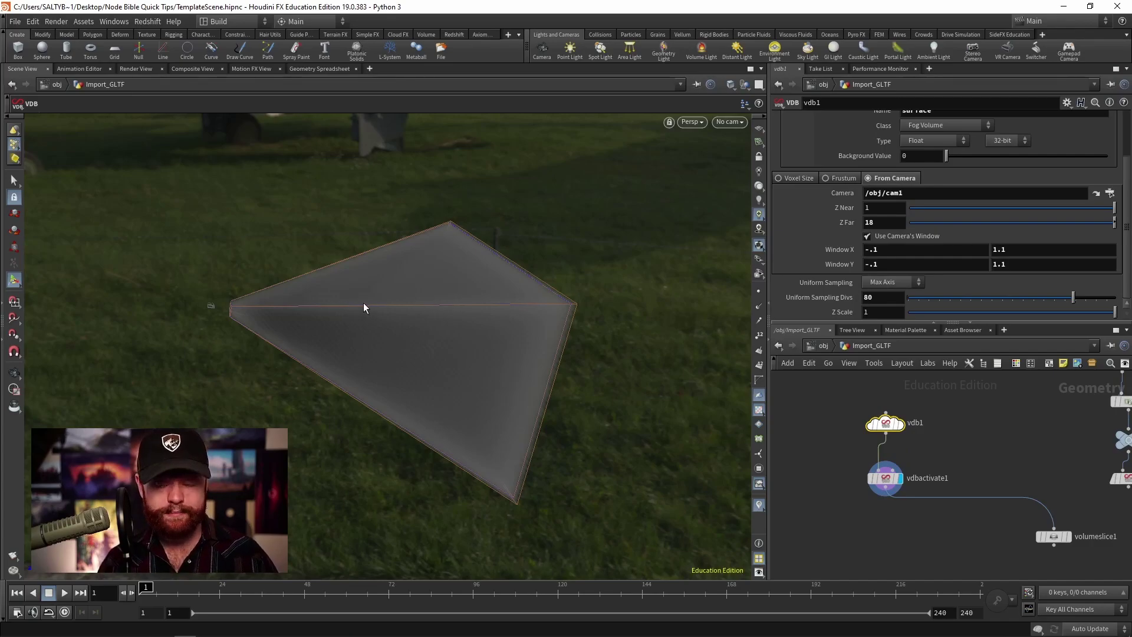
left_click(884, 478)
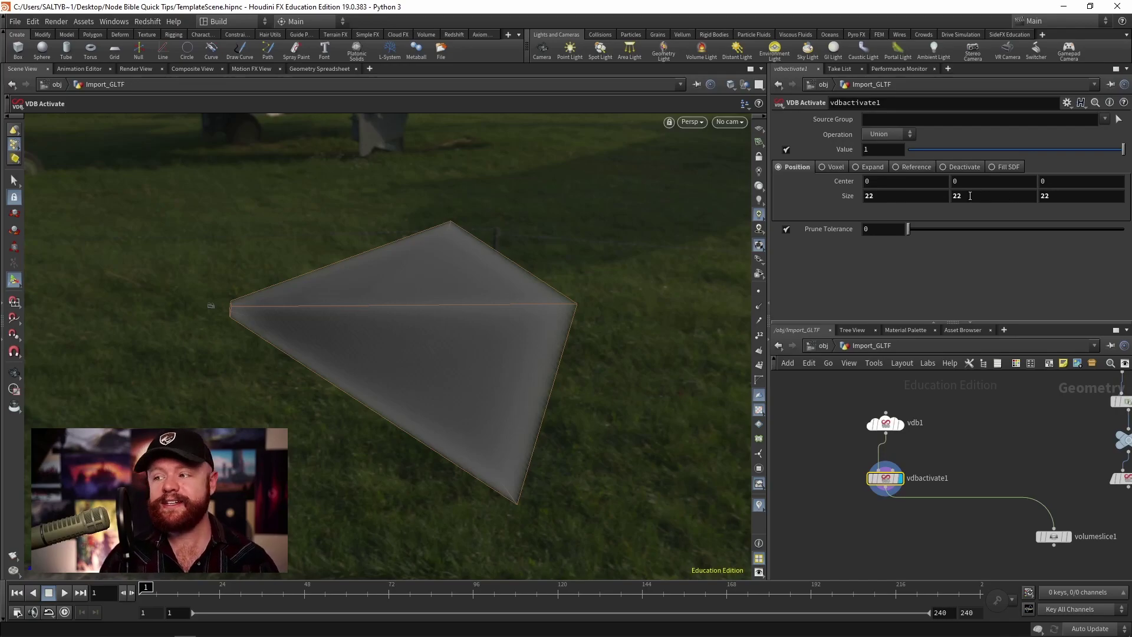
left_click(864, 149)
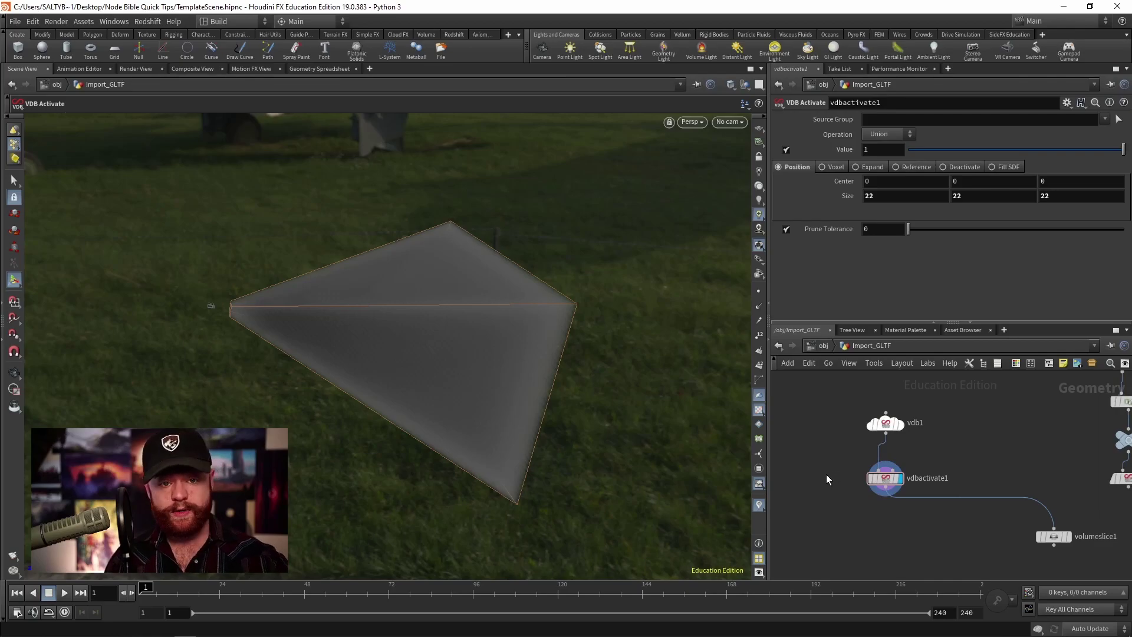
Step: Place volumeslice1 next to vdbactivate1, display it, and toggle the Marker 1 visualizer
middle_click_drag(815, 468, 839, 458)
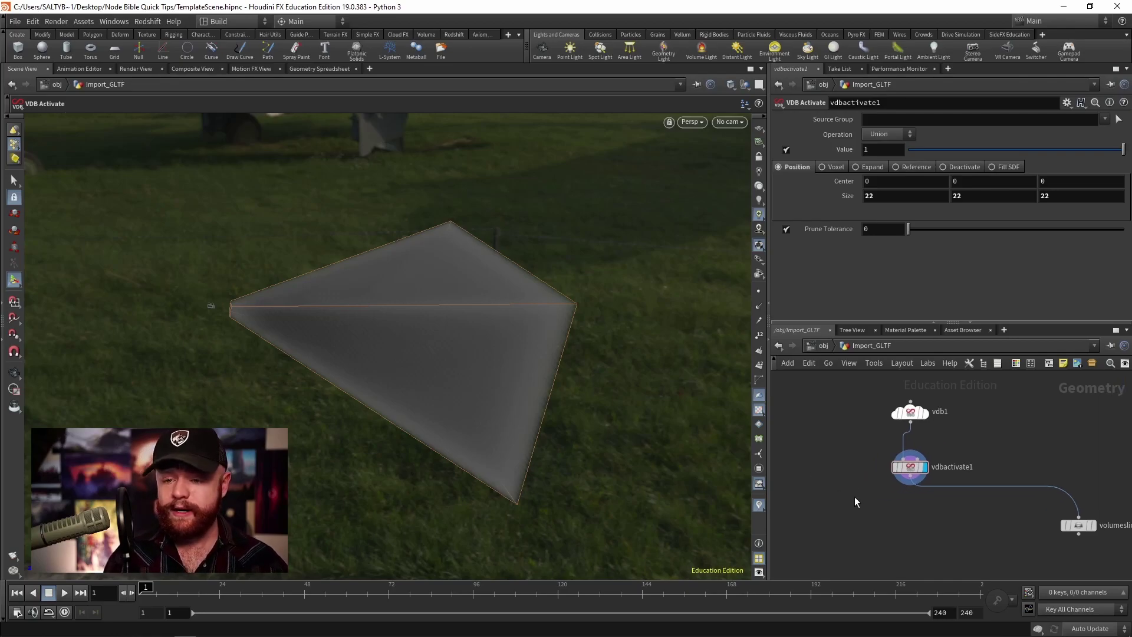
key("Tab")
key("Escape")
left_click_drag(1075, 526, 988, 523)
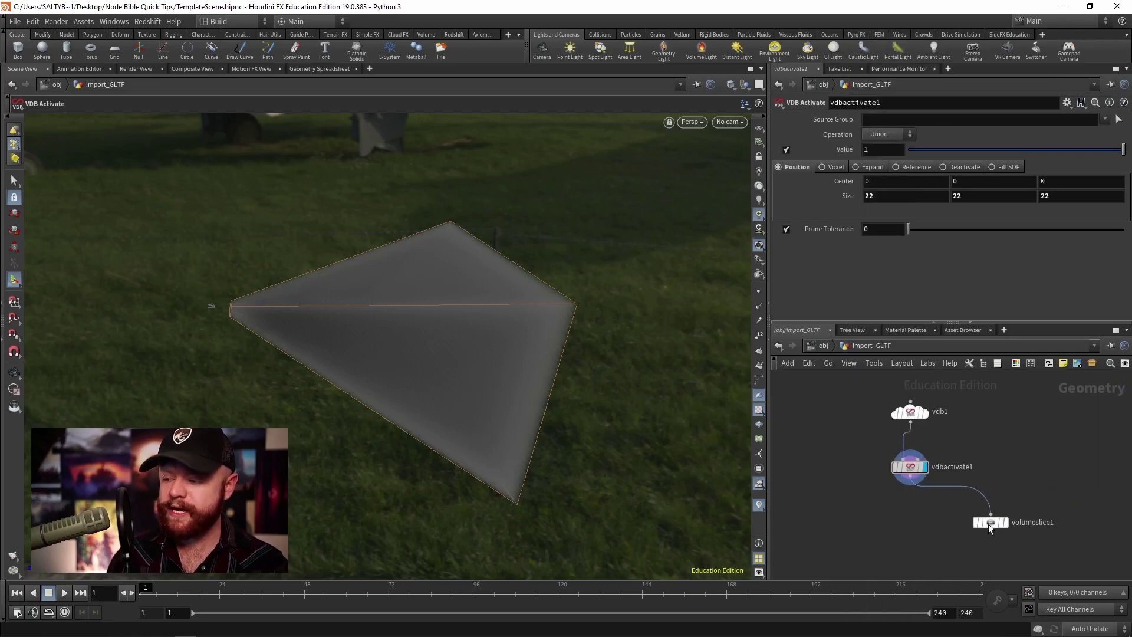
left_click(1004, 522)
key("d")
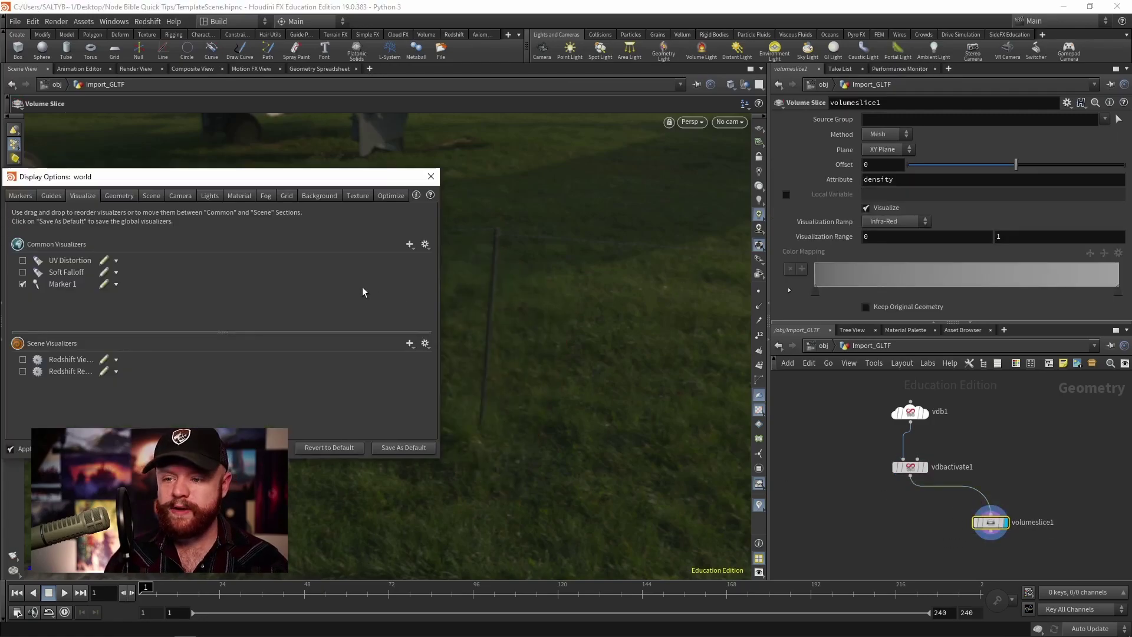
left_click(23, 284)
left_click(431, 177)
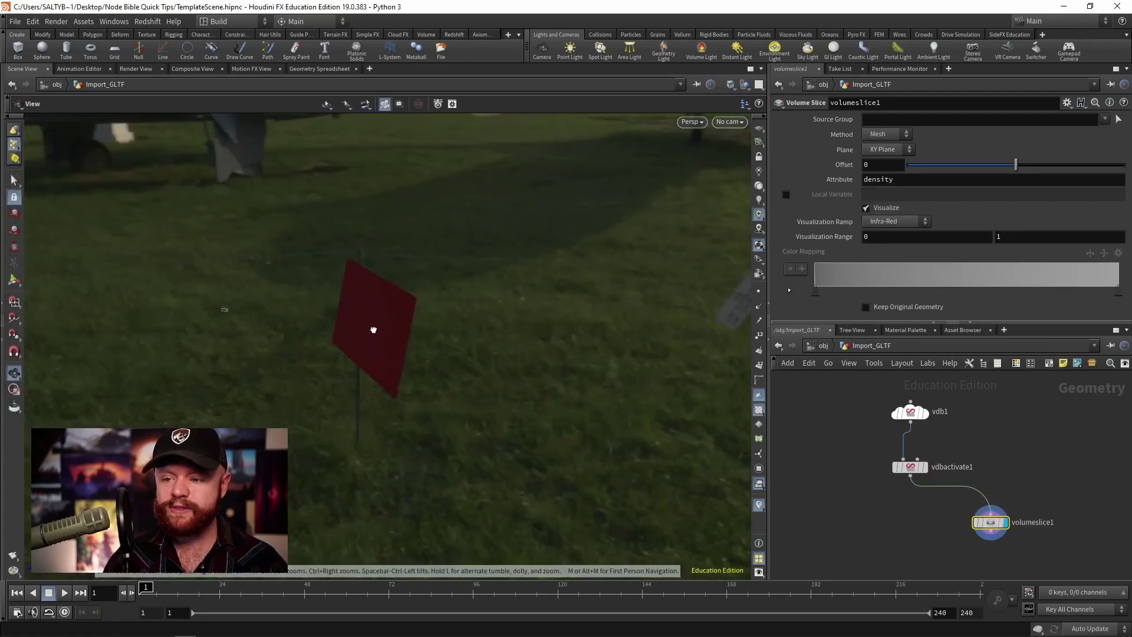
Step: Slide the slice plane's Offset to 0.518 and orbit to inspect the slice
left_click_drag(373, 329, 374, 277)
key("Return")
left_click_drag(1015, 164, 1072, 173)
key("Escape")
left_click_drag(361, 325, 457, 327)
middle_click_drag(456, 323, 497, 311)
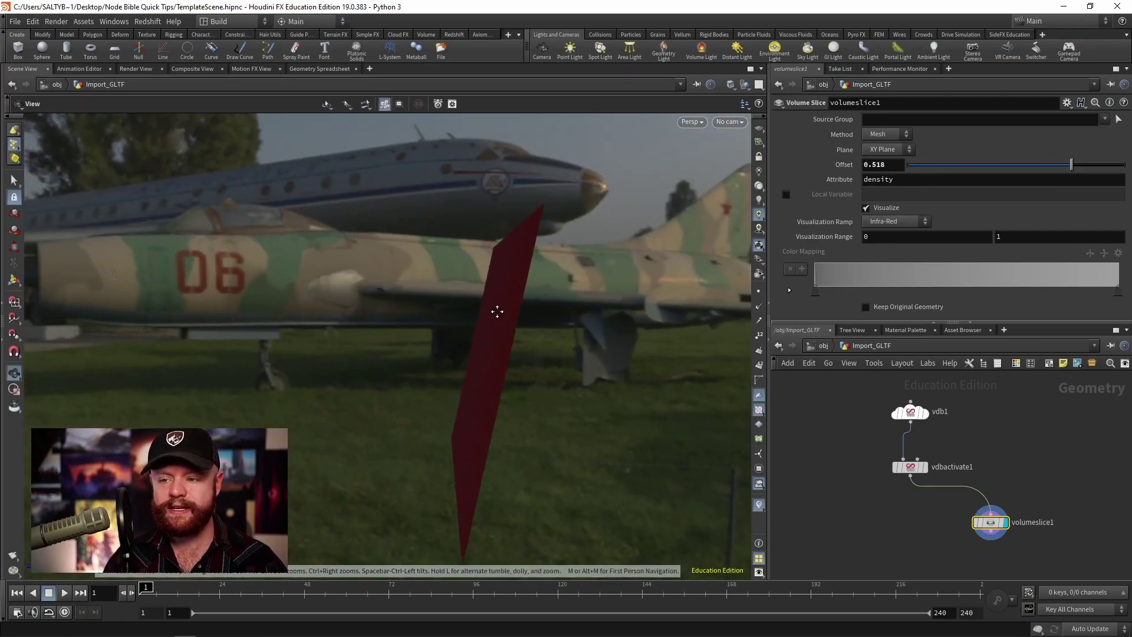
right_click_drag(497, 311, 372, 328, "alt")
left_click_drag(371, 329, 387, 338, "alt")
middle_click_drag(893, 504, 870, 501)
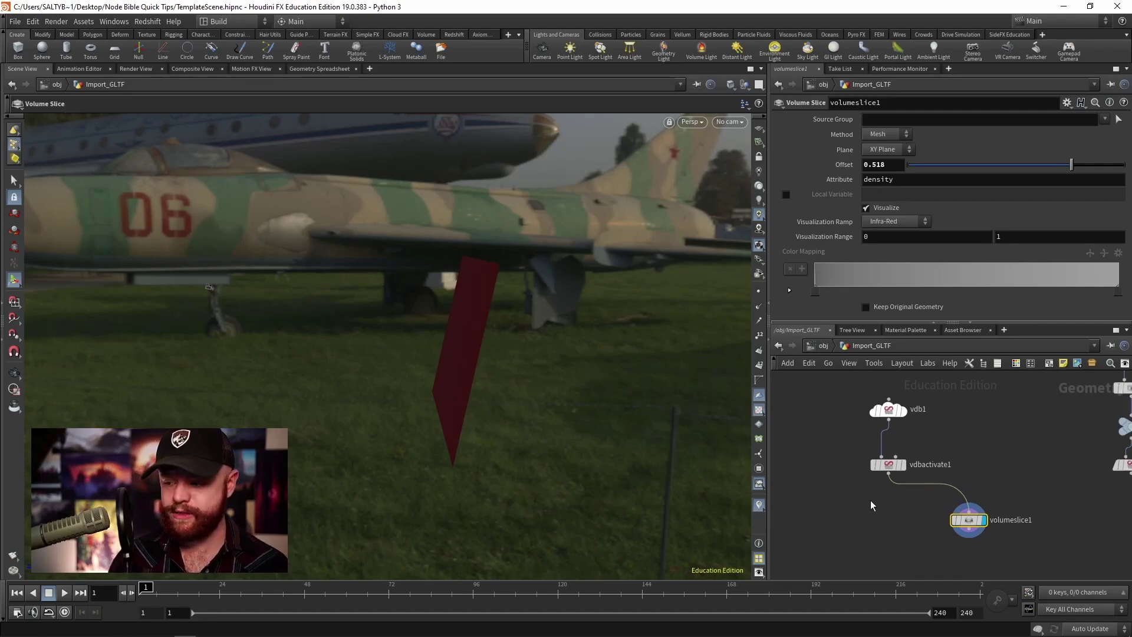
key("Tab")
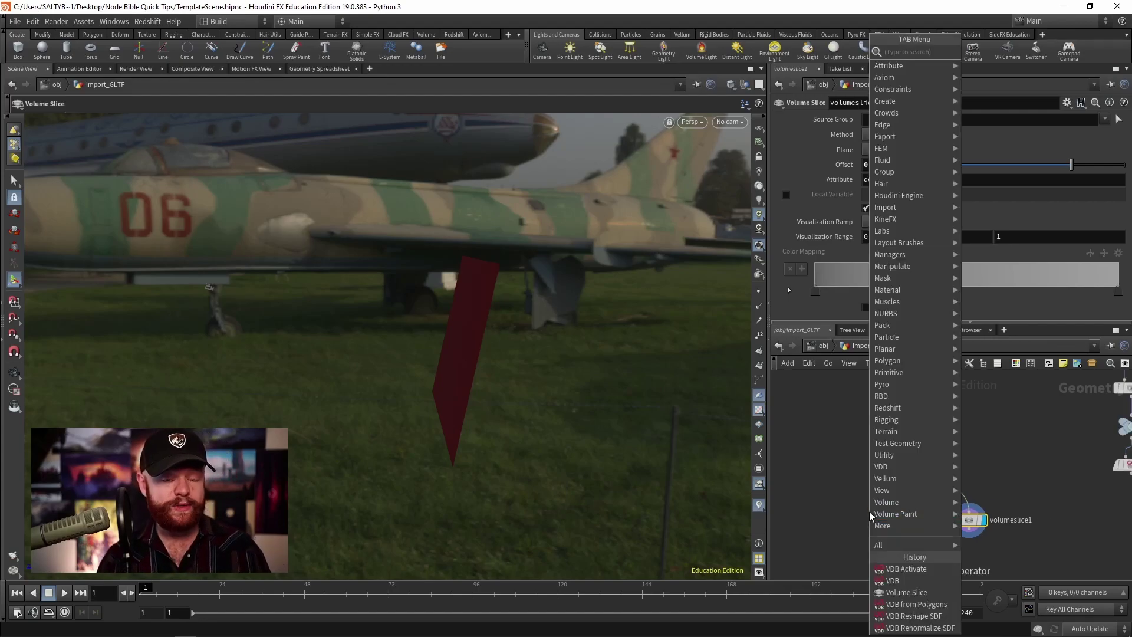
Step: Add a VDB Resample node fed by vdbactivate1 and display it
type("vdb res")
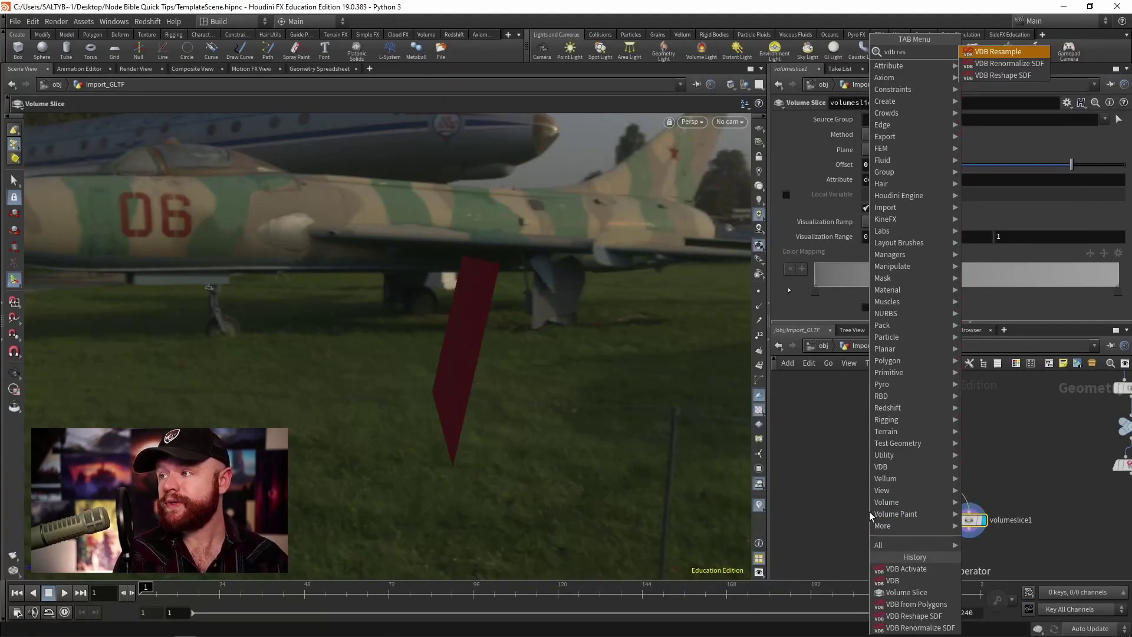
key("Return")
left_click(869, 511)
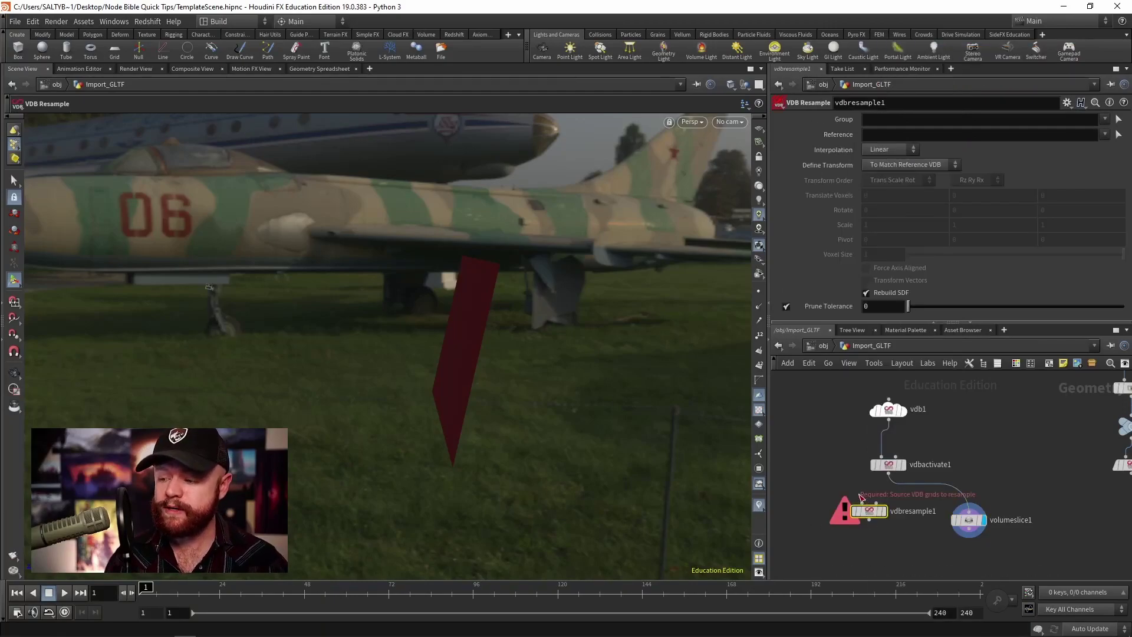
left_click_drag(862, 503, 888, 474)
left_click(883, 512)
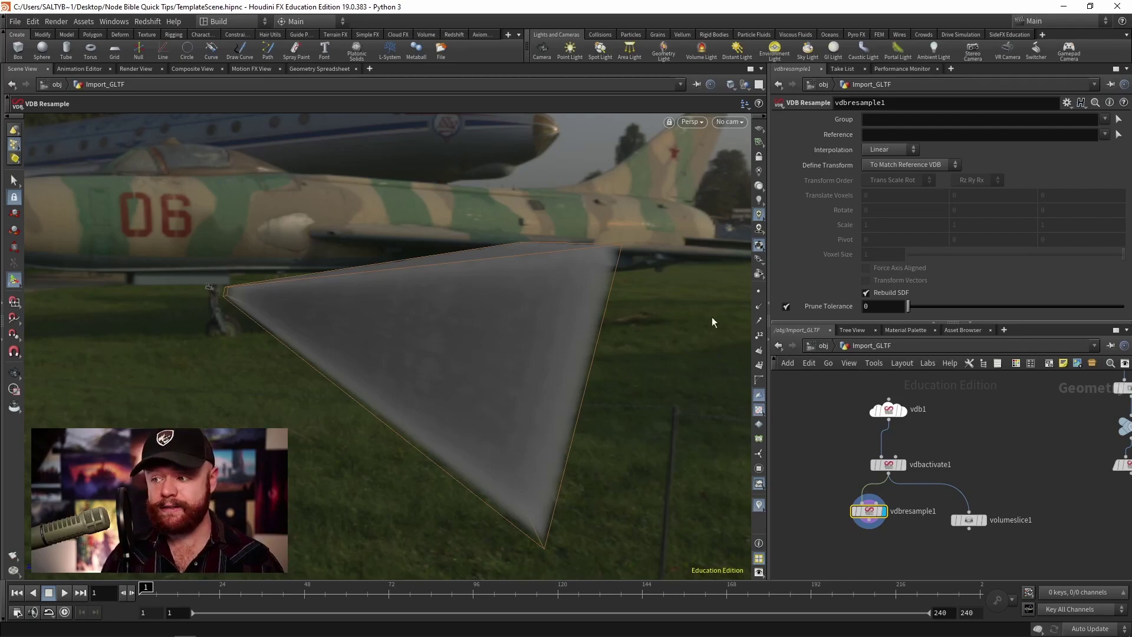
Step: Set Define Transform to Using Voxel Size Only, voxel size .1, with Force Axis Aligned on
left_click(918, 164)
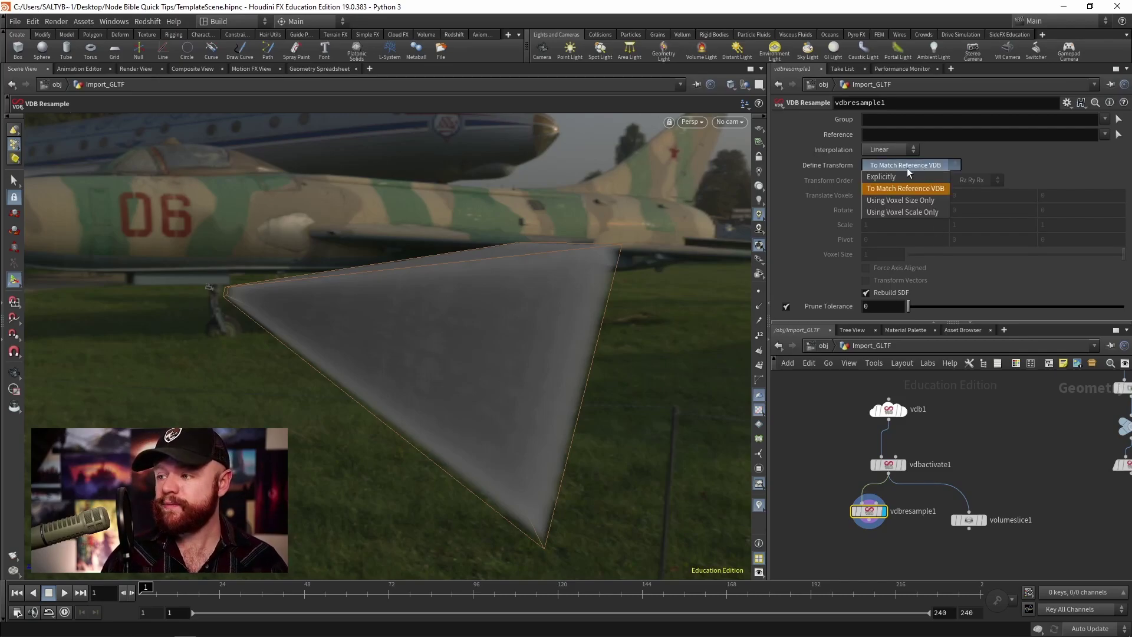
left_click(908, 201)
left_click(889, 254)
type(".1")
key("Return")
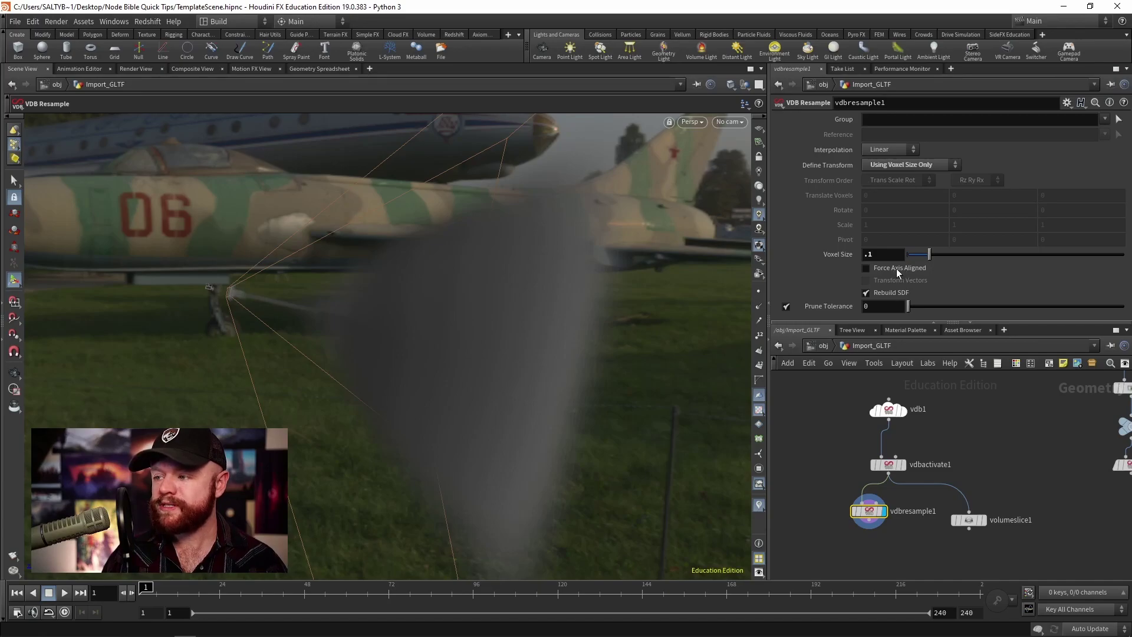
left_click(896, 267)
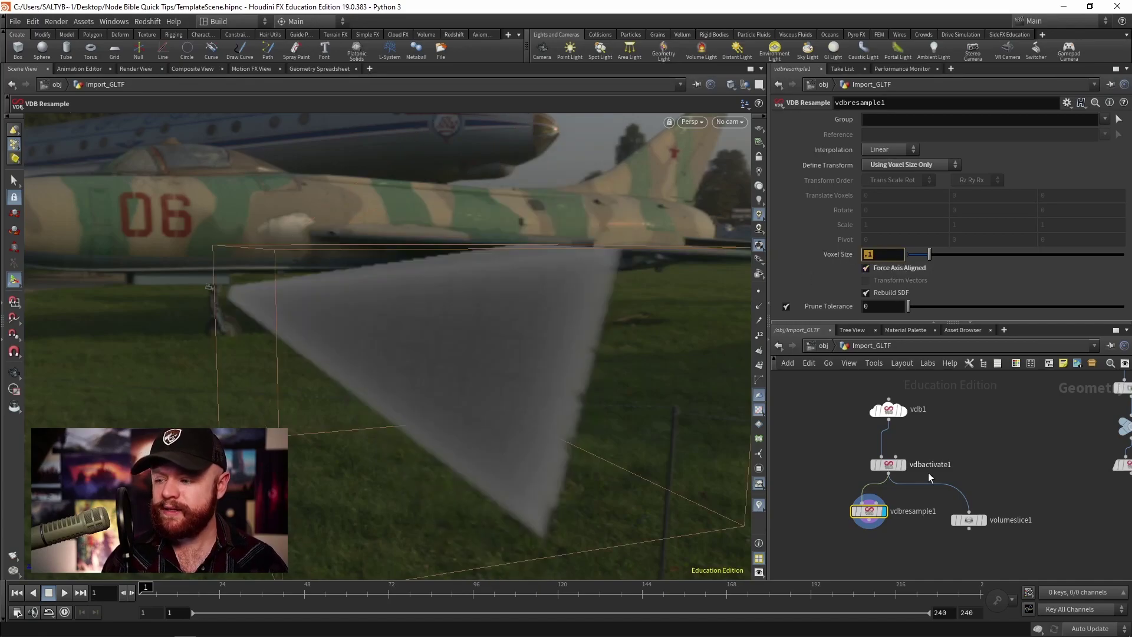
left_click_drag(869, 523, 945, 544)
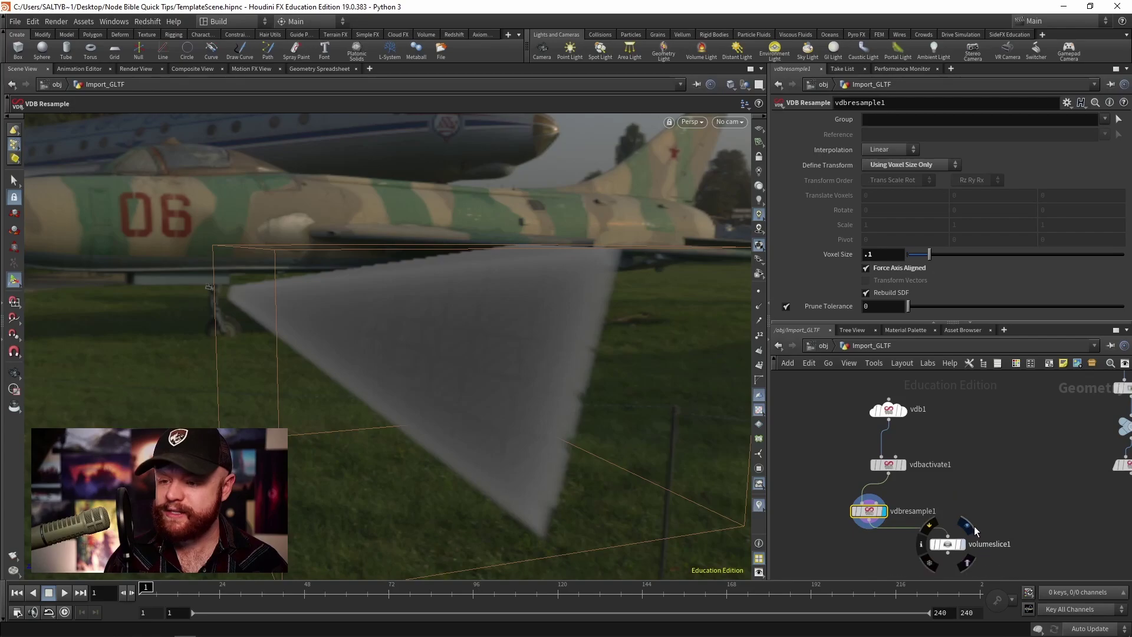
Step: Display volumeslice1 on the resampled fog and orbit to inspect its voxels
left_click(963, 538)
left_click_drag(1011, 515, 939, 549)
left_click_drag(354, 354, 283, 331, "alt")
right_click_drag(283, 331, 351, 308, "alt")
left_click_drag(260, 277, 388, 377)
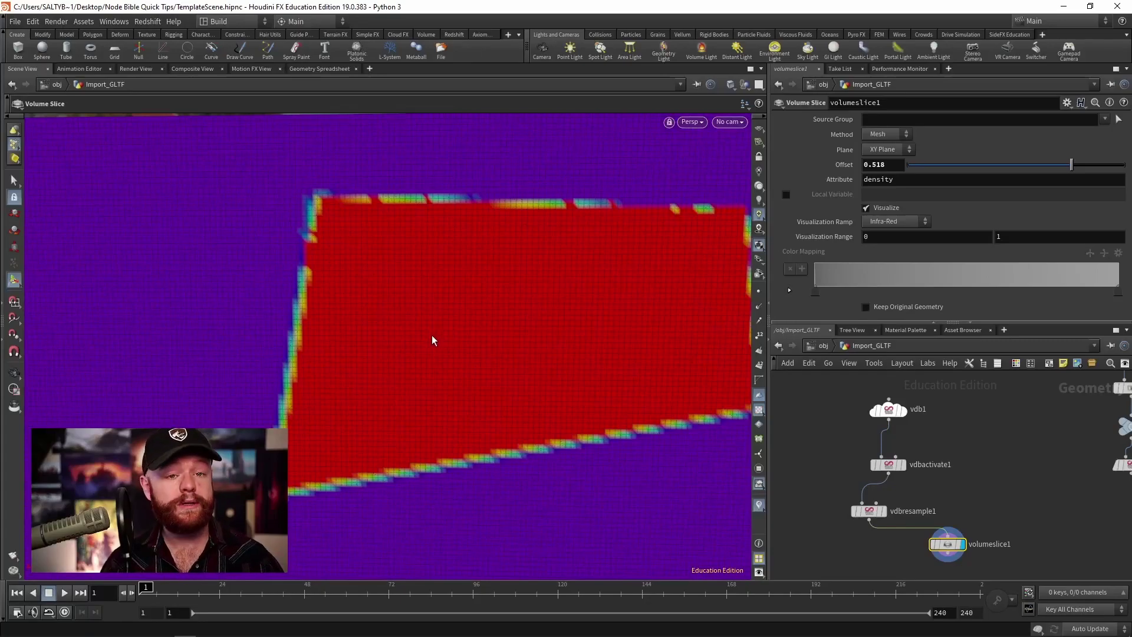
right_click_drag(510, 342, 230, 362, "alt")
left_click_drag(354, 358, 589, 352, "alt")
left_click_drag(417, 346, 470, 352, "alt")
key("Return")
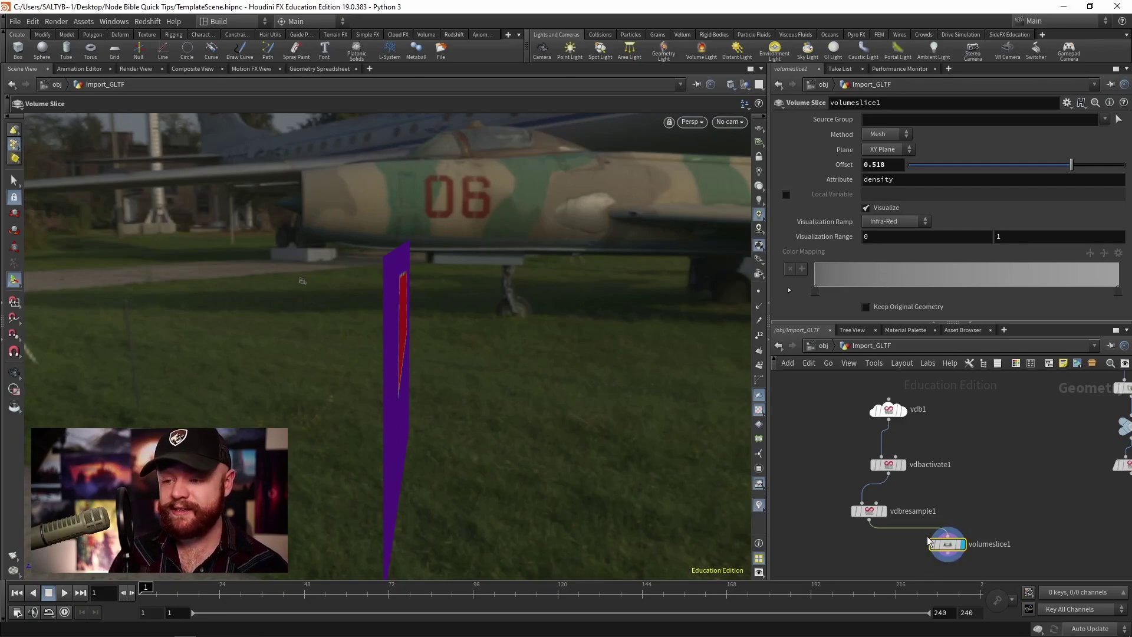
Step: Delete volumeslice1 and select vdb1 to show its settings
key("Delete")
middle_click_drag(960, 496, 925, 501)
left_click(860, 414)
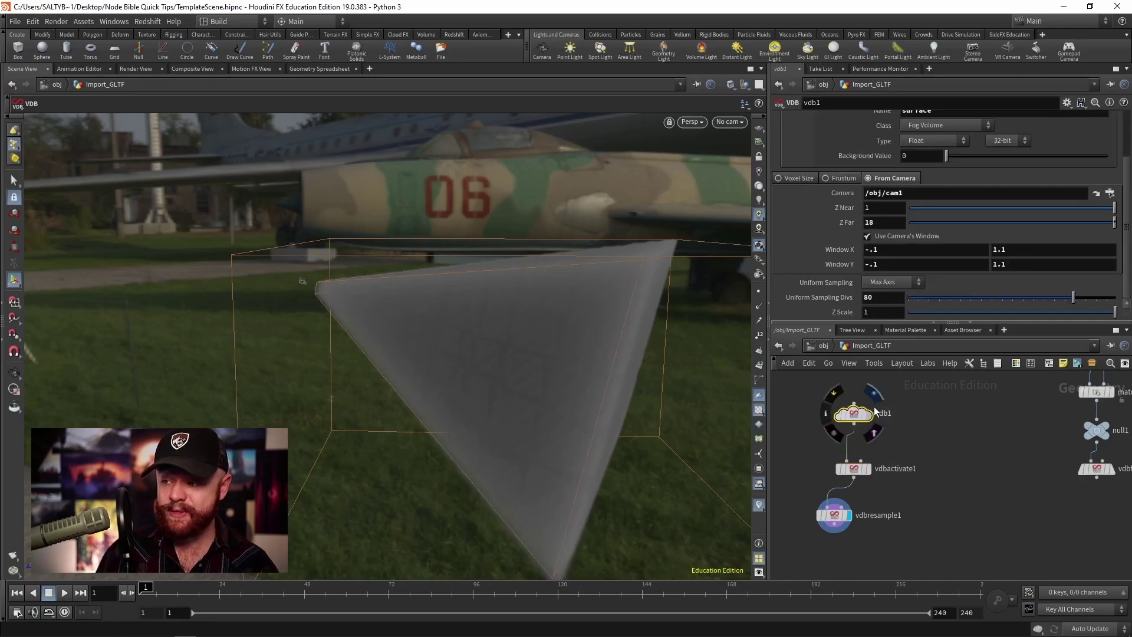
Step: Scroll vdb1's parameters to the top and reselect vdbactivate1 to show its settings
left_click_drag(1128, 226, 1130, 166)
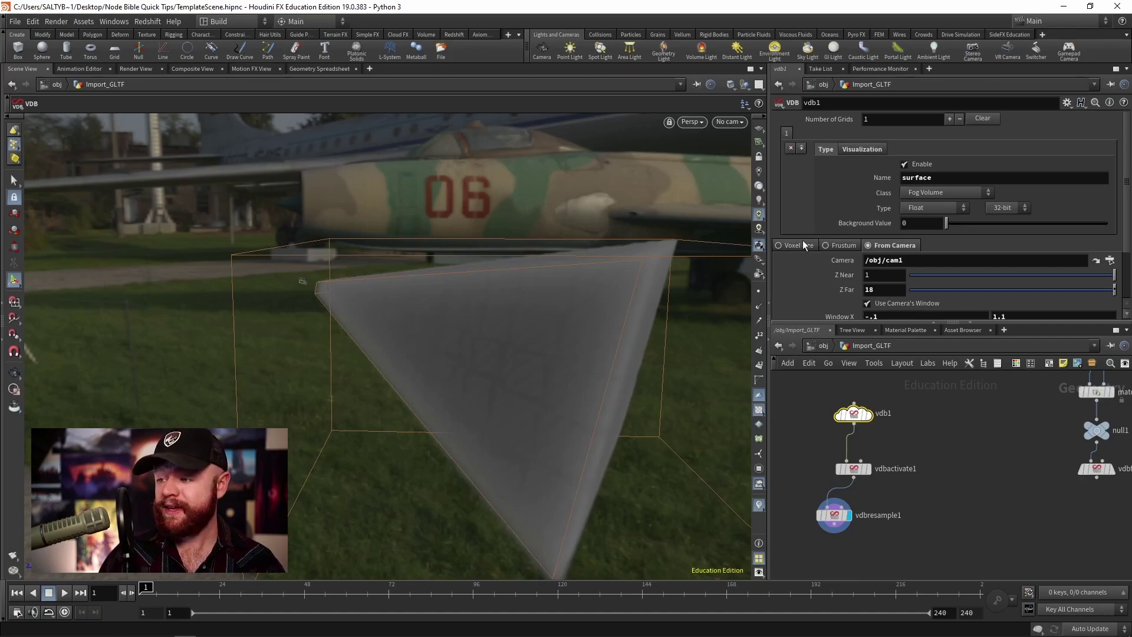
left_click(865, 469)
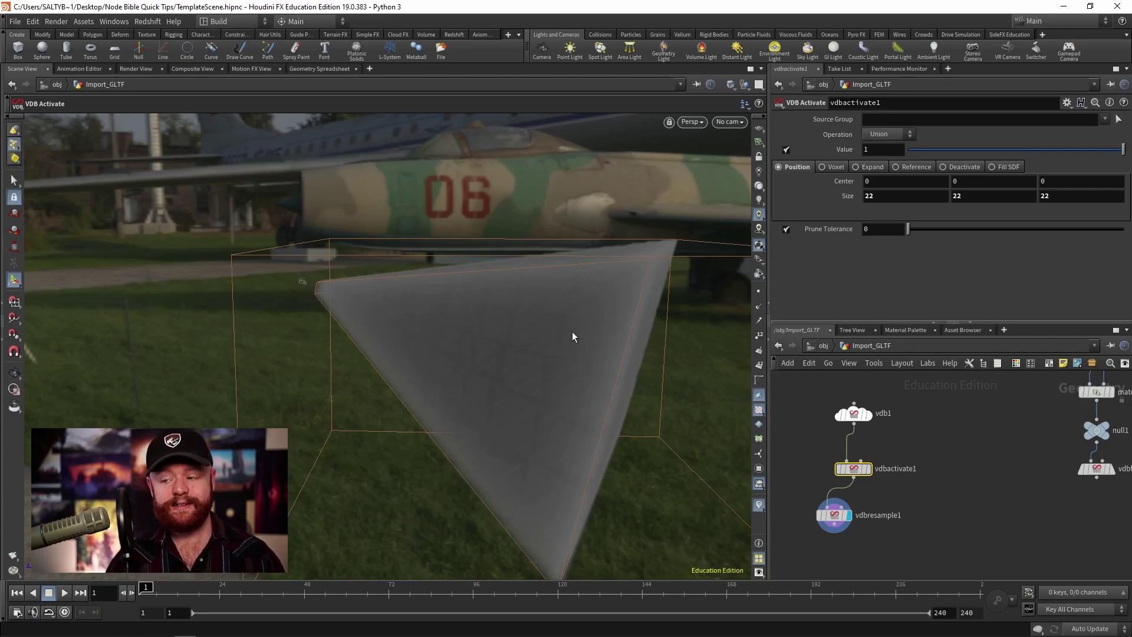
left_click_drag(872, 415, 854, 424)
left_click_drag(917, 442, 856, 477)
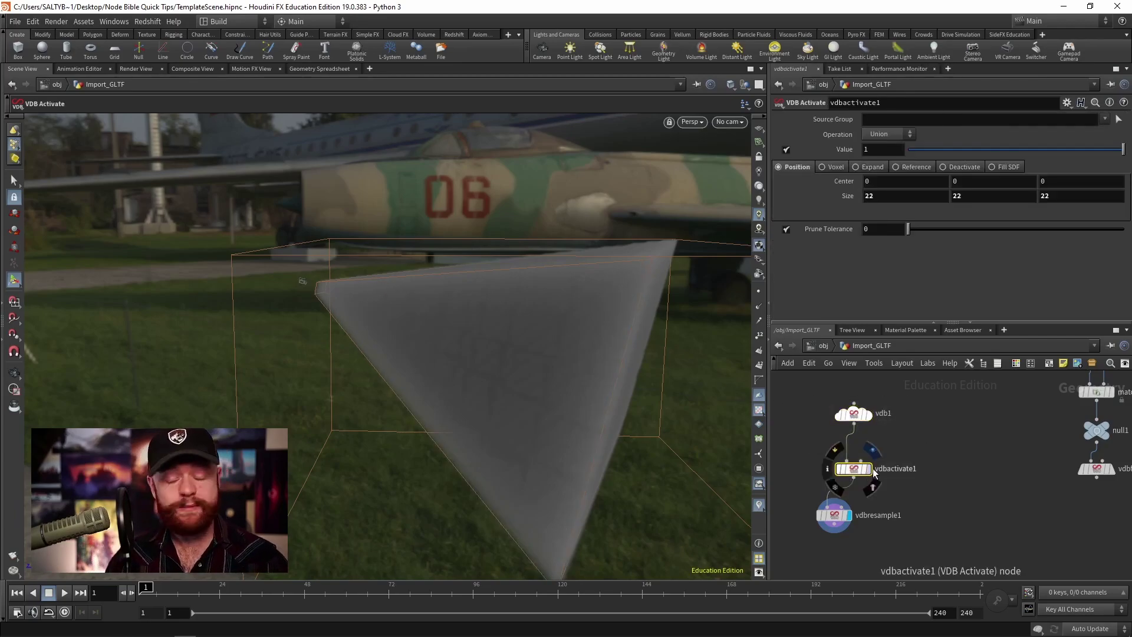